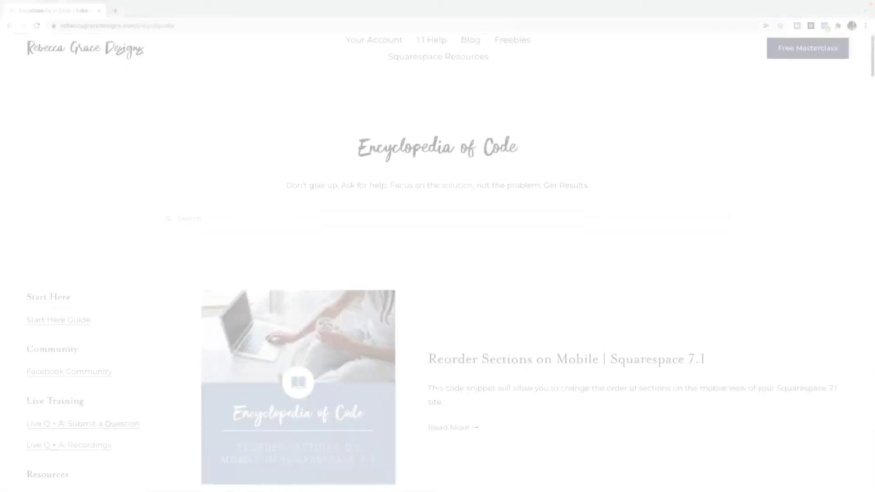
- Browse the code snippet entries on the Encyclopedia of Code page
scroll(438, 255, "down", 4)
scroll(438, 255, "down", 10)
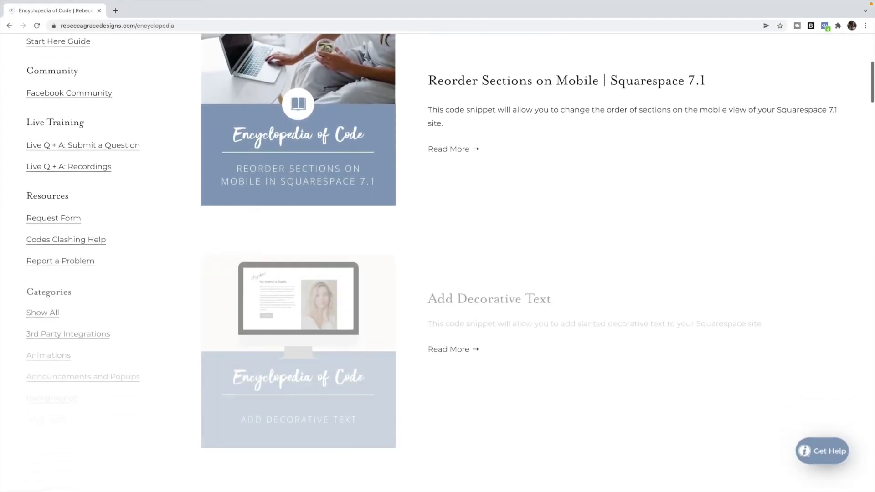
scroll(438, 255, "down", 12)
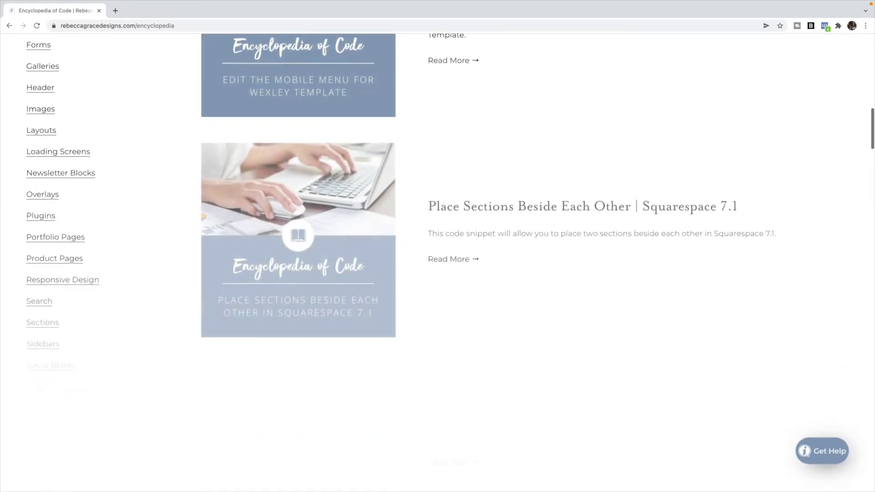
scroll(438, 255, "down", 12)
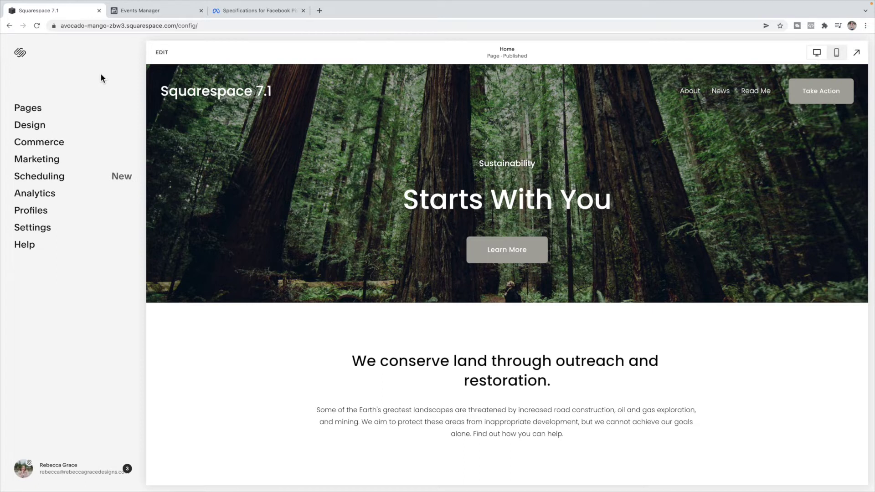
- Open the Webinar Sign Up page and examine the header code injection in its advanced page settings
left_click(29, 109)
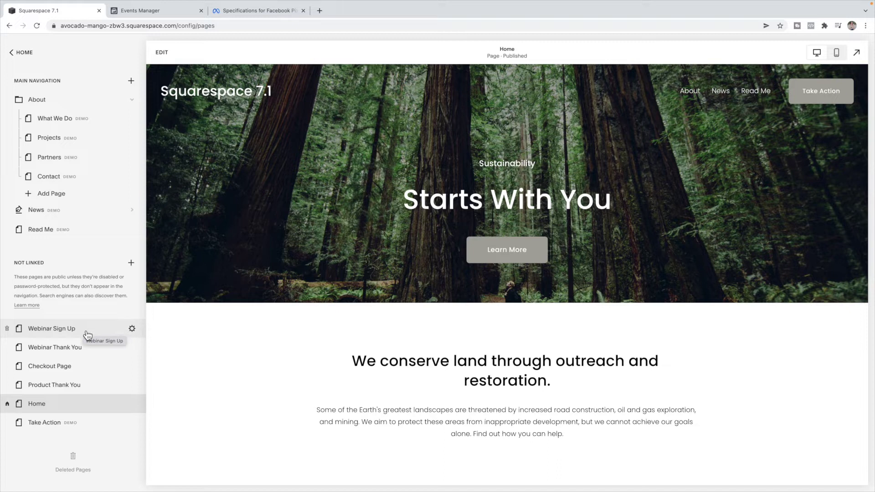
left_click(88, 336)
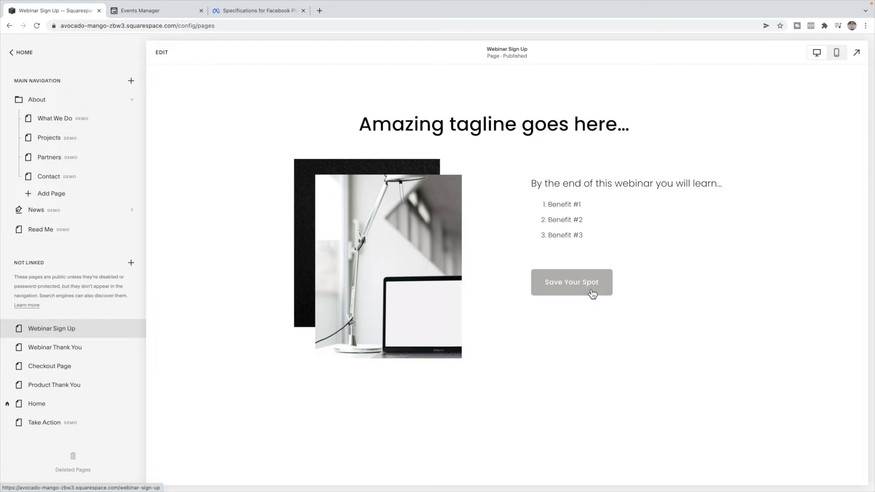
left_click(134, 328)
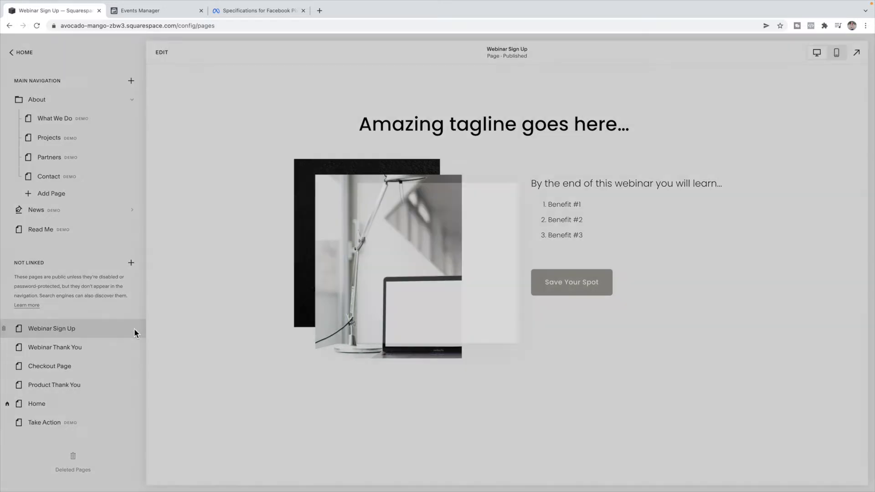
left_click(277, 229)
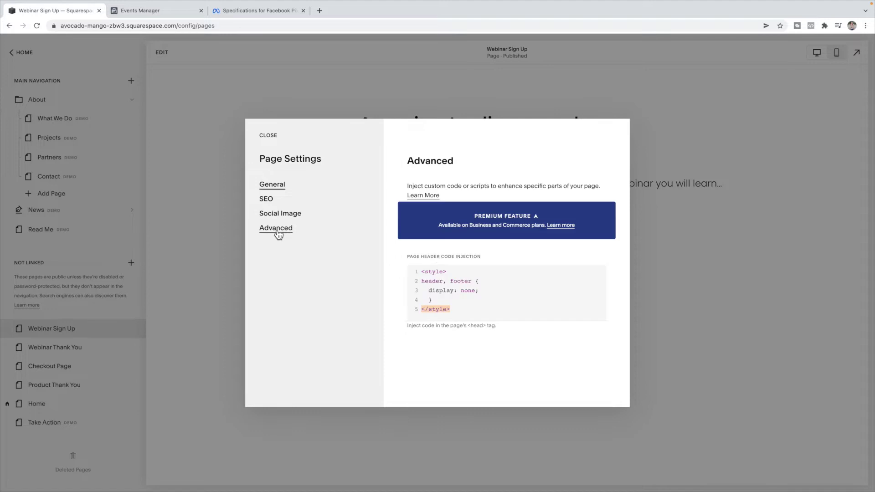
left_click(420, 271)
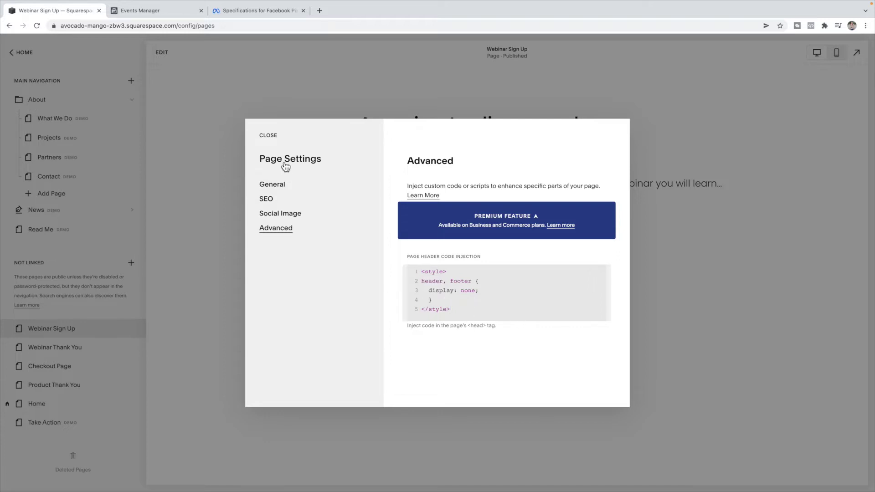
left_click(274, 139)
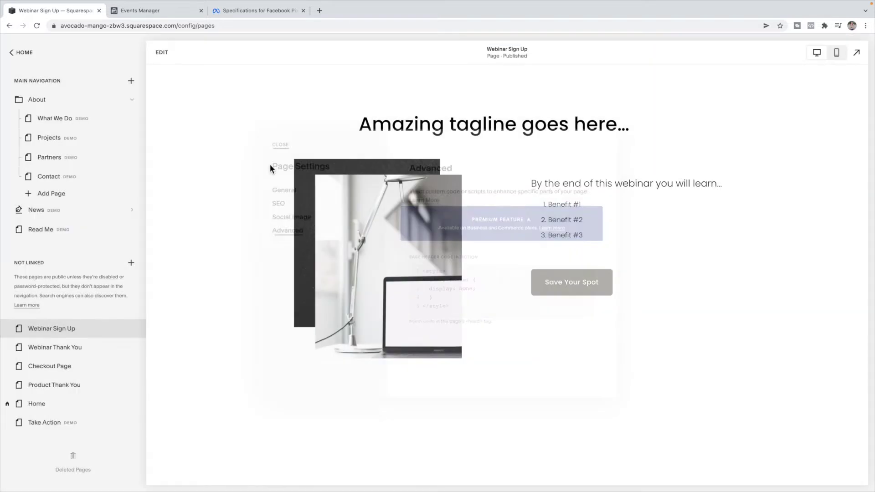
- Review the Webinar Thank You, Checkout Page and Product Thank You pages in the Not Linked section
left_click(95, 356)
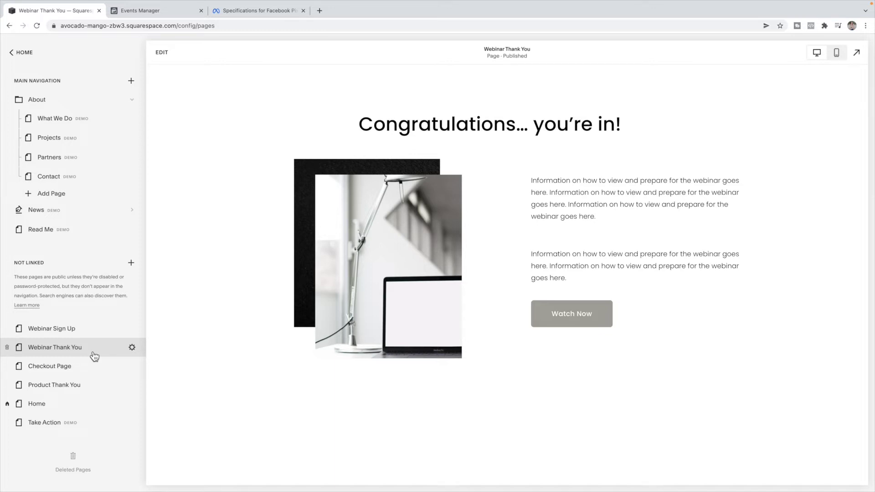
left_click(74, 372)
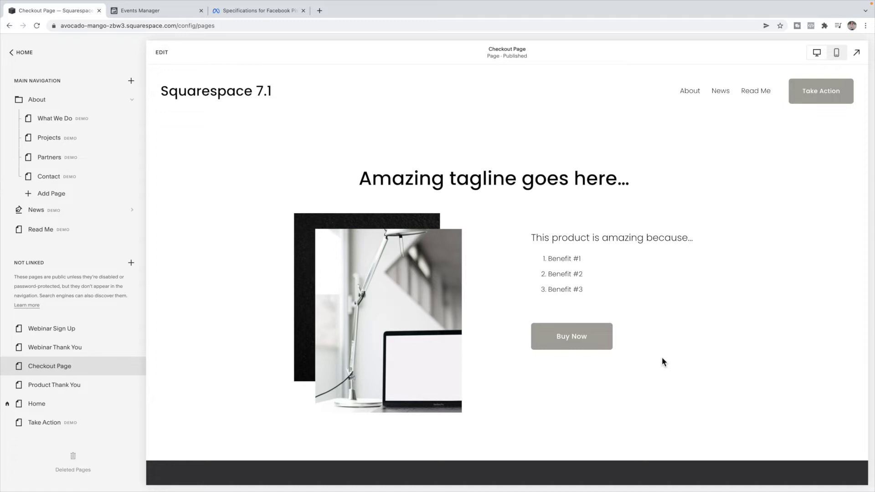
scroll(662, 357, "down", 1)
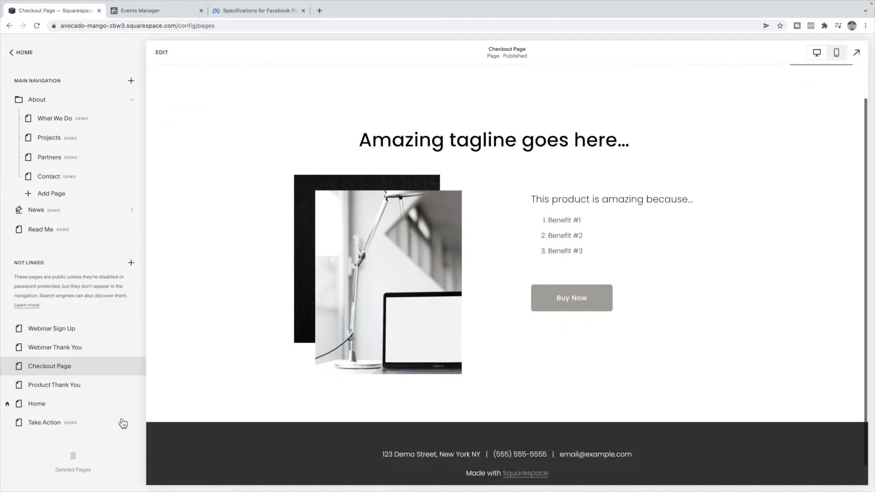
left_click(73, 391)
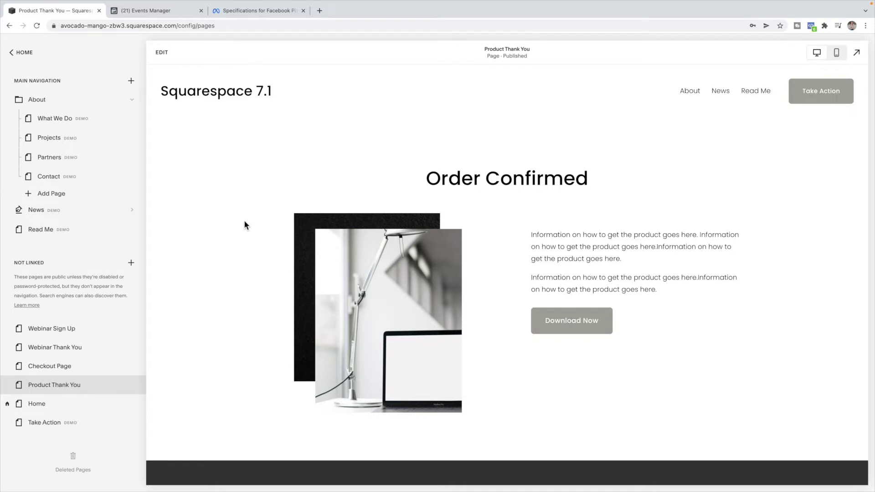
- Switch to Meta Events Manager and start connecting a new data source of the Web type
left_click(169, 11)
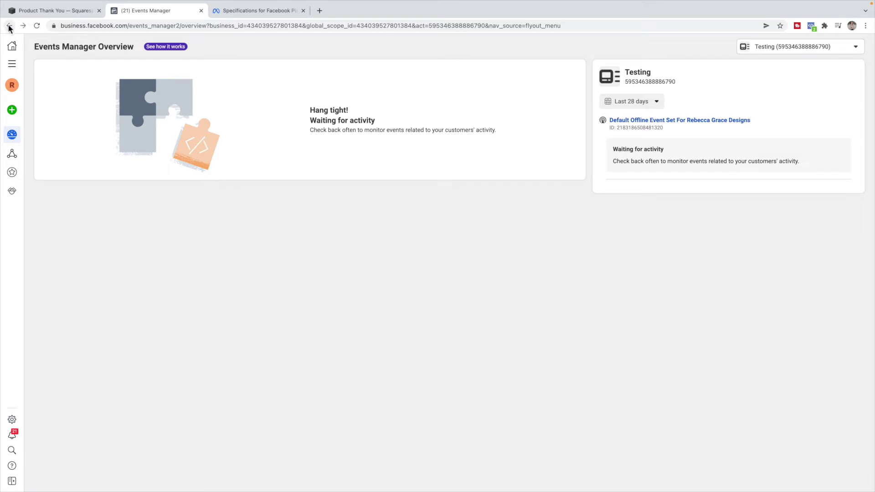
left_click(17, 67)
left_click(124, 100)
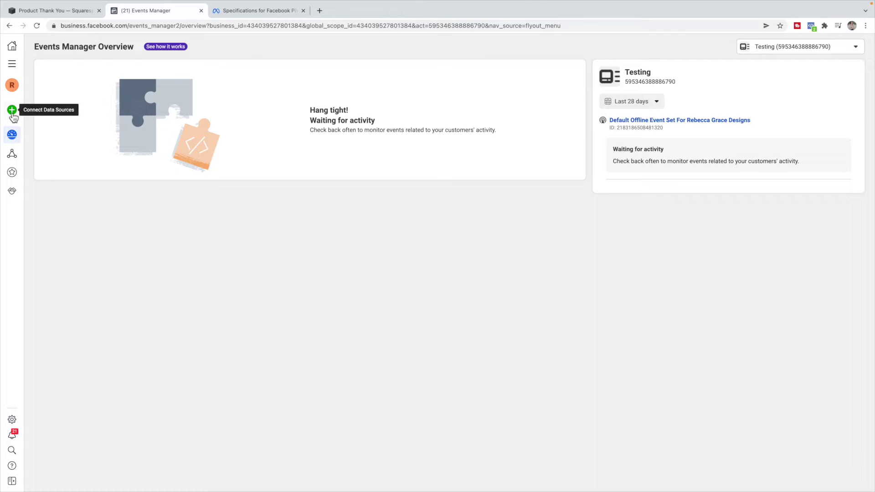
mouse_move(16, 114)
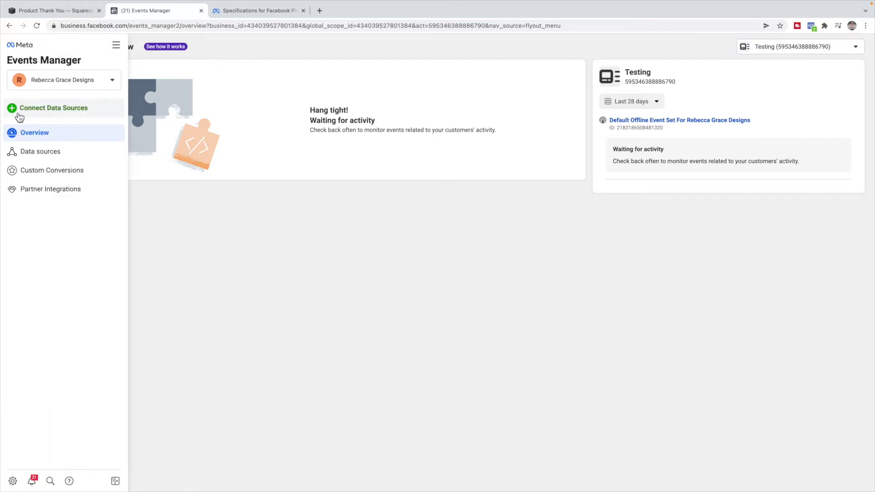
left_click(45, 110)
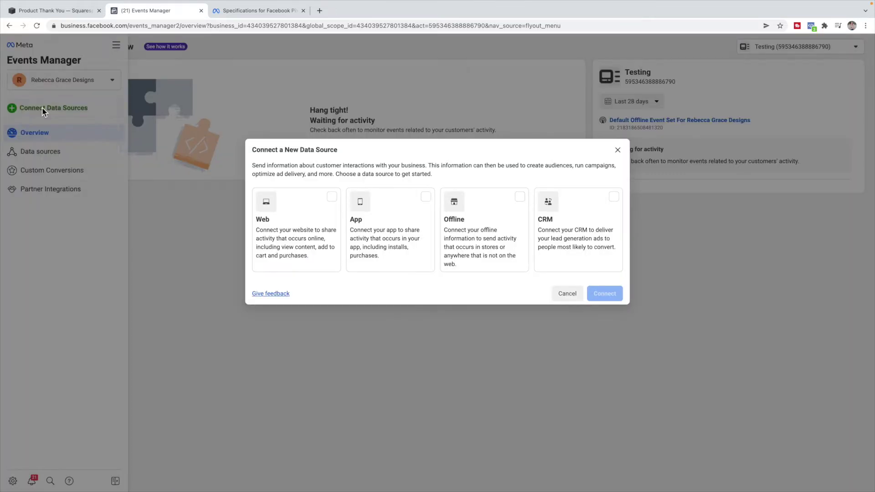
left_click(300, 245)
left_click(603, 295)
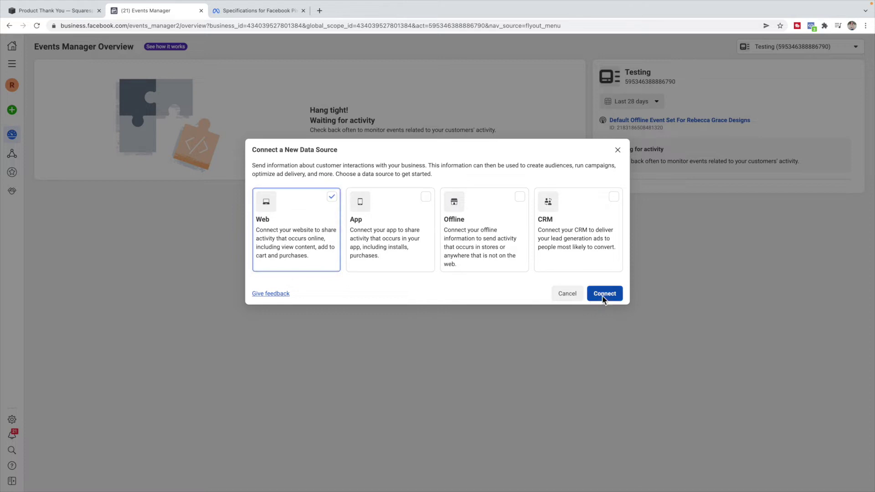
- Create a pixel named Business Name
left_click(336, 201)
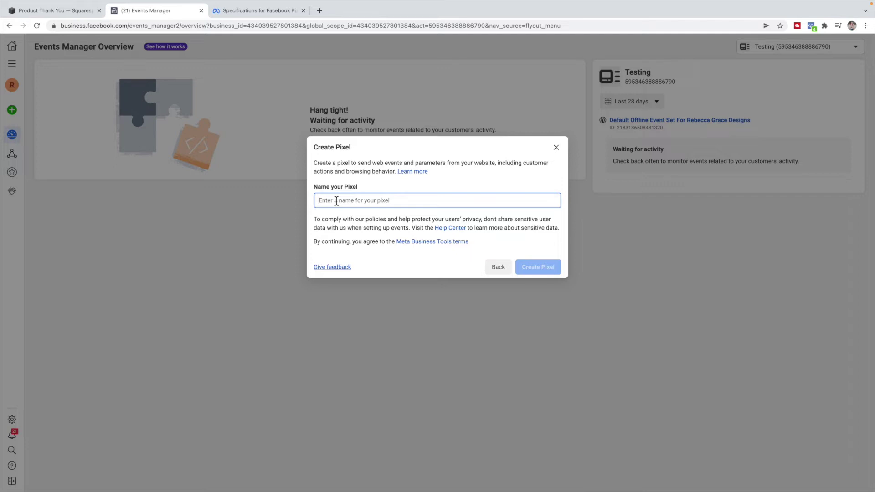
type("Business Name")
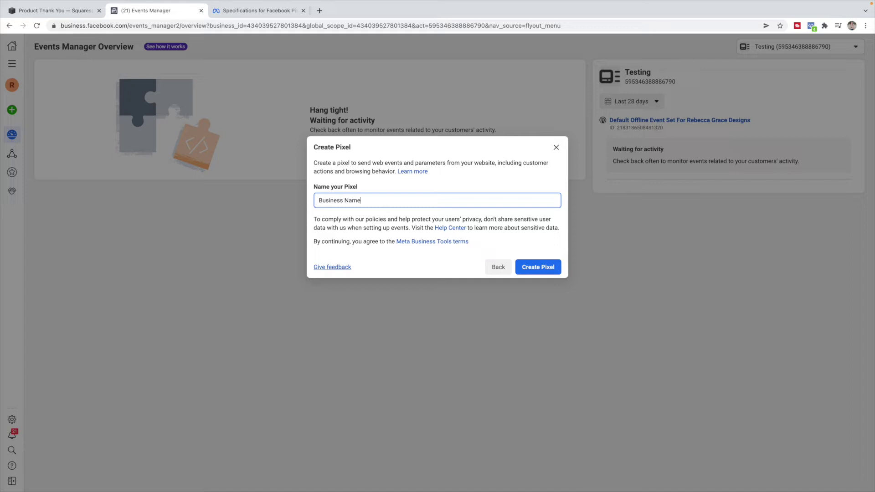
left_click(544, 272)
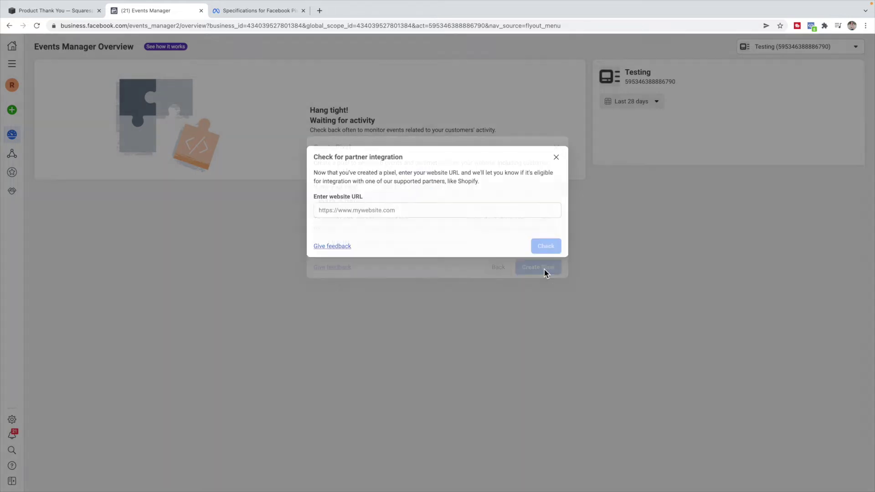
left_click(349, 212)
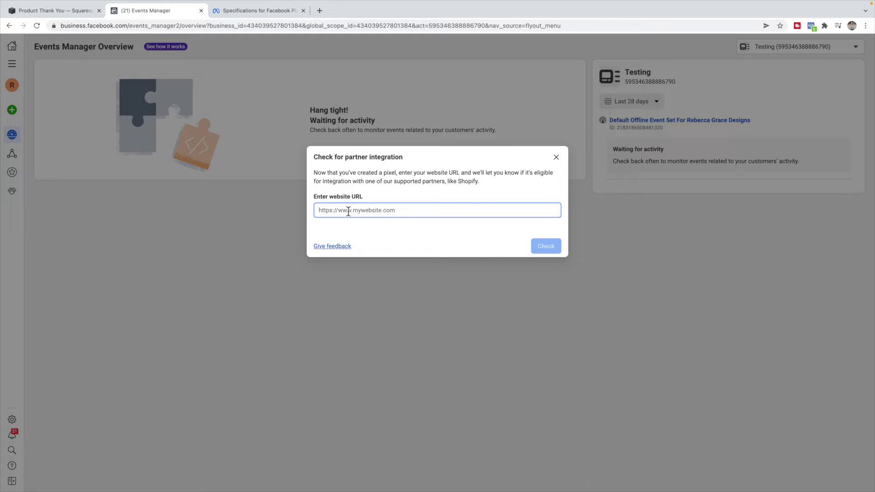
left_click(55, 10)
left_click_drag(172, 29, 59, 26)
key("ctrl+c")
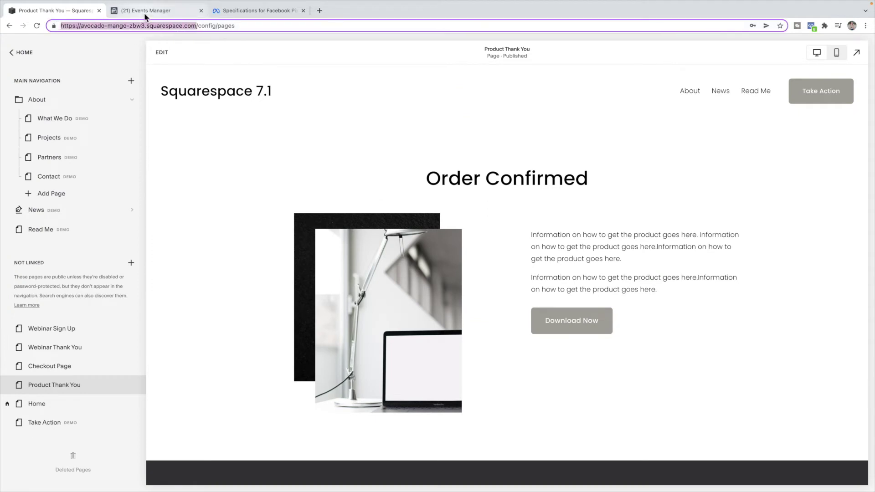
left_click(143, 12)
key("ctrl+v")
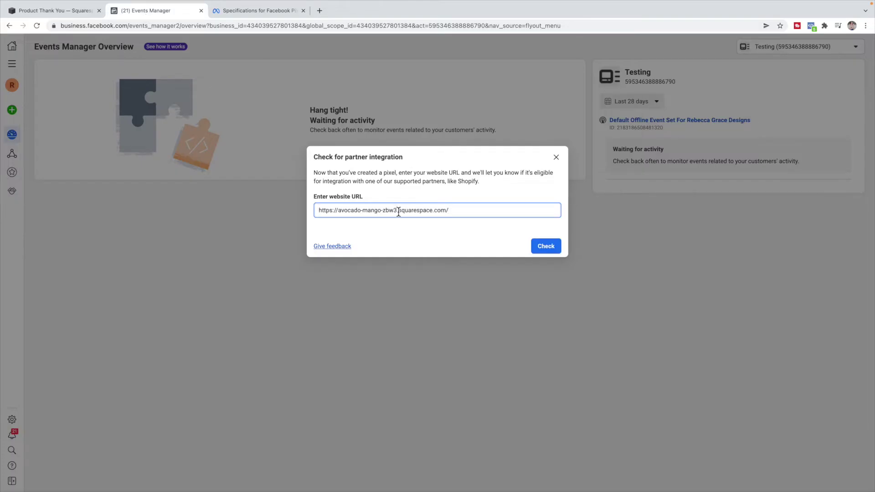
- Run the partner integration check and choose Meta Pixel only as the website's connection method
left_click(543, 249)
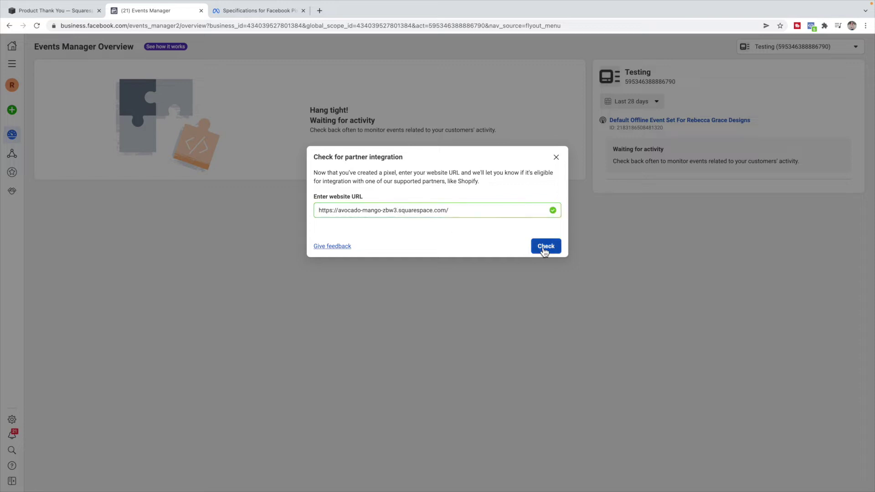
left_click(547, 246)
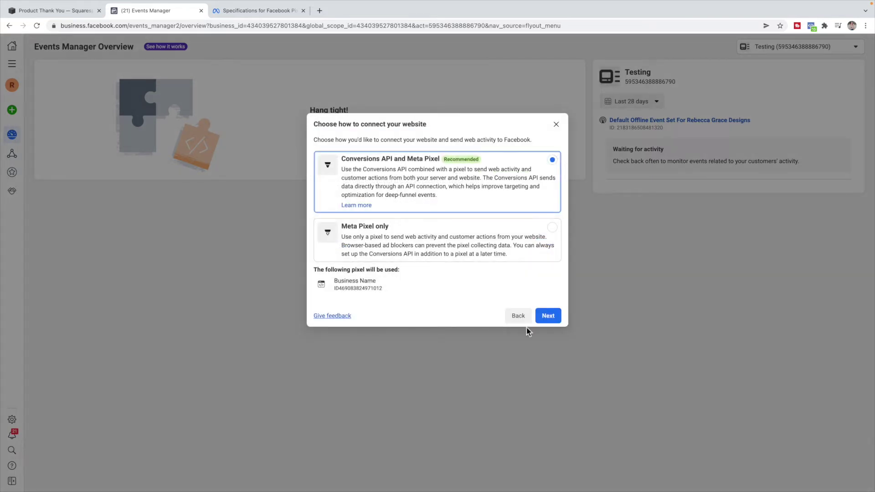
left_click(370, 238)
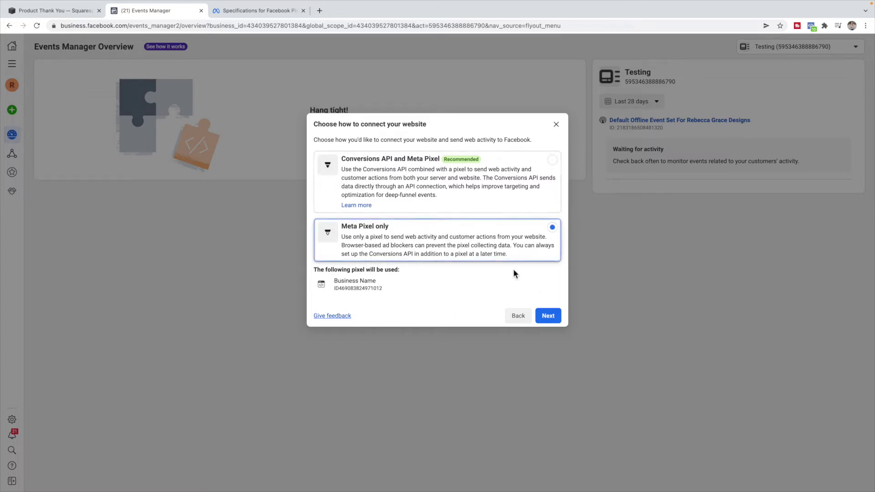
left_click(549, 315)
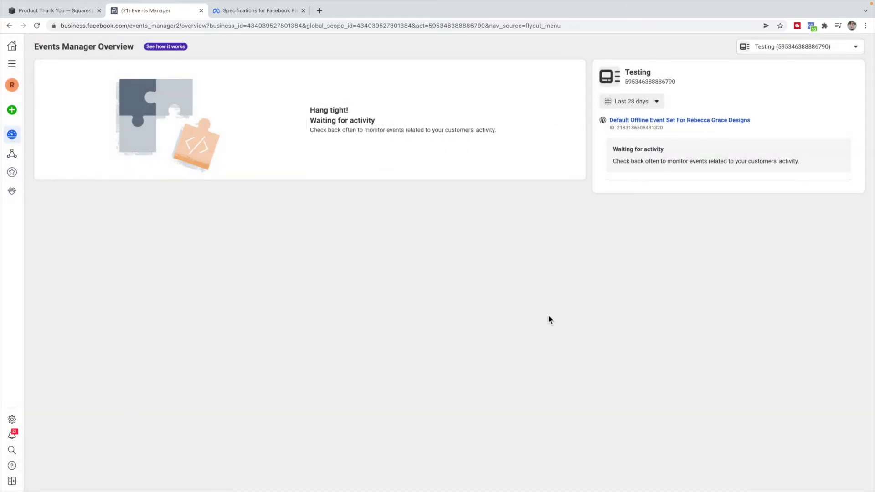
- Open the Business Name pixel in the data sources to continue its setup
mouse_move(15, 118)
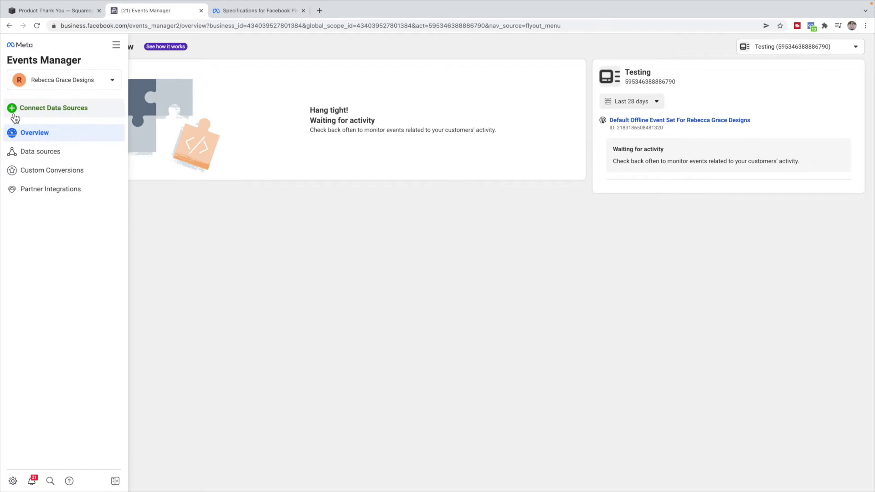
left_click(37, 152)
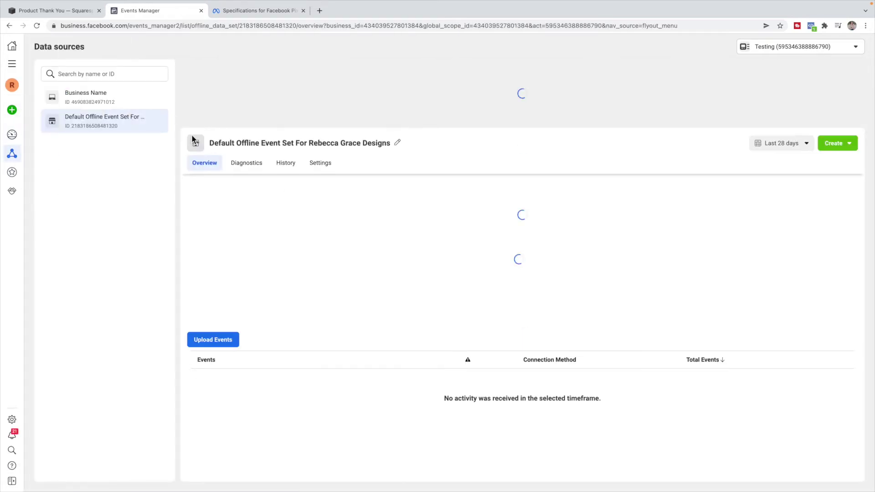
left_click(112, 105)
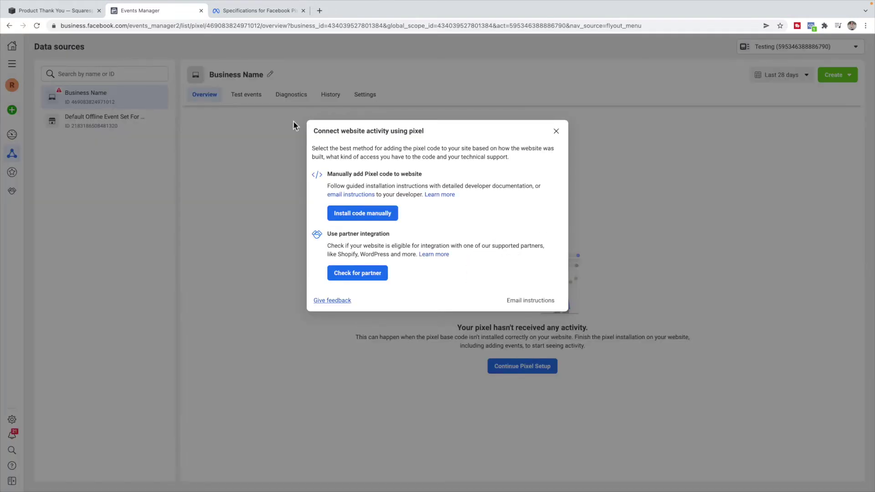
- Choose Squarespace as the pixel's partner integration, turn on automatic advanced matching and proceed to the Remove Pixel Code stage
left_click(366, 275)
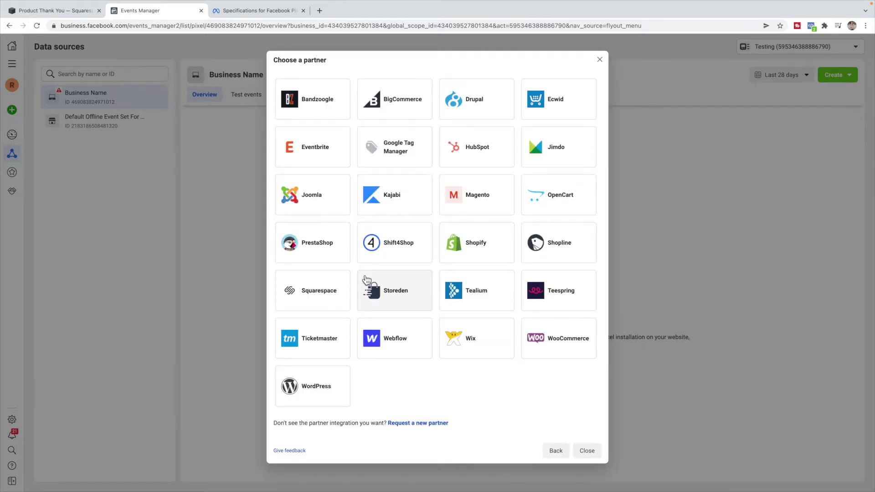
left_click(329, 296)
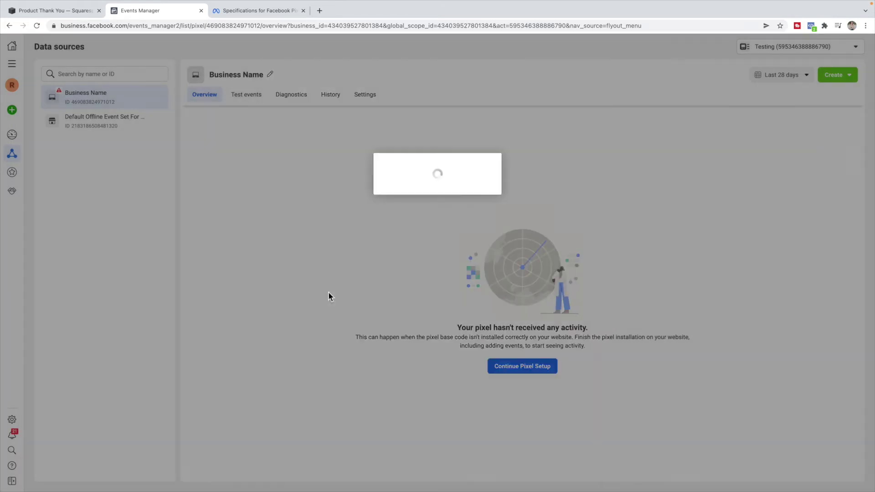
left_click(296, 258)
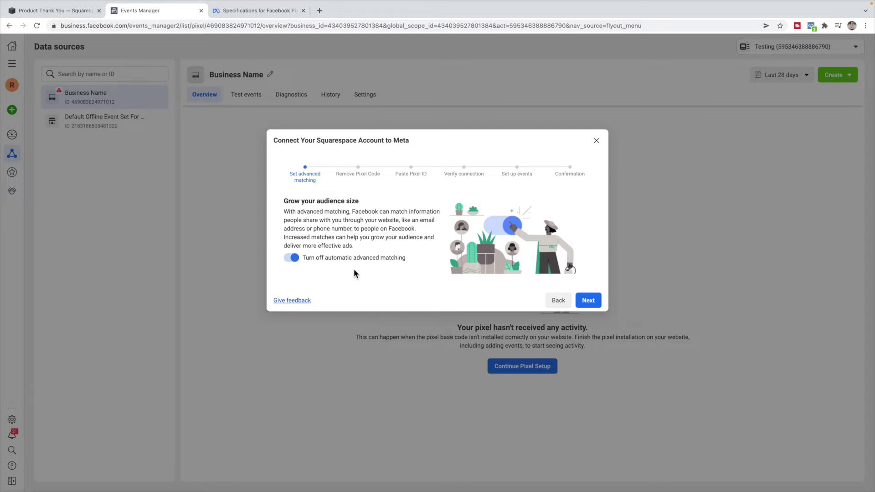
left_click(592, 303)
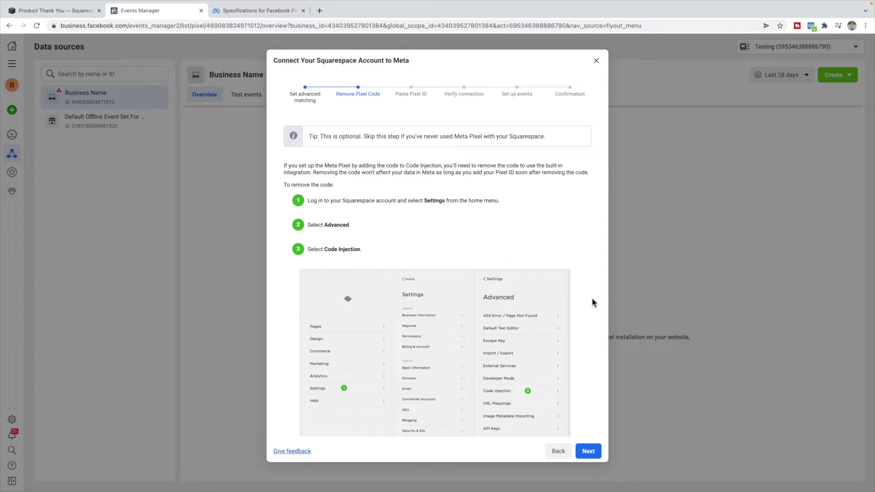
- Switch to the Squarespace site and check its site-wide code injection for previously added pixel code
left_click(57, 13)
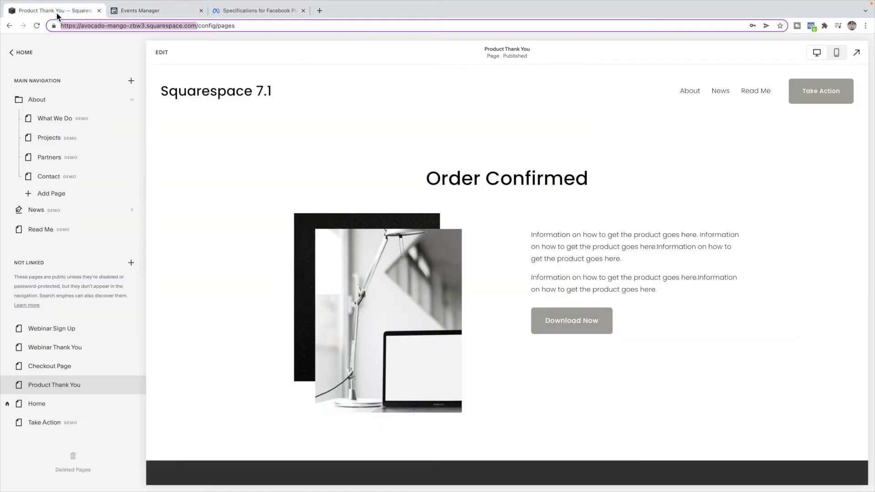
left_click(27, 53)
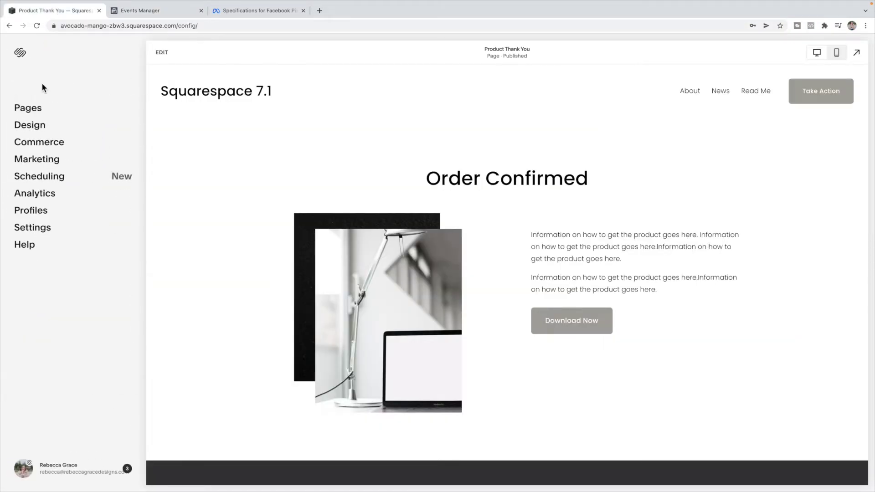
left_click(38, 227)
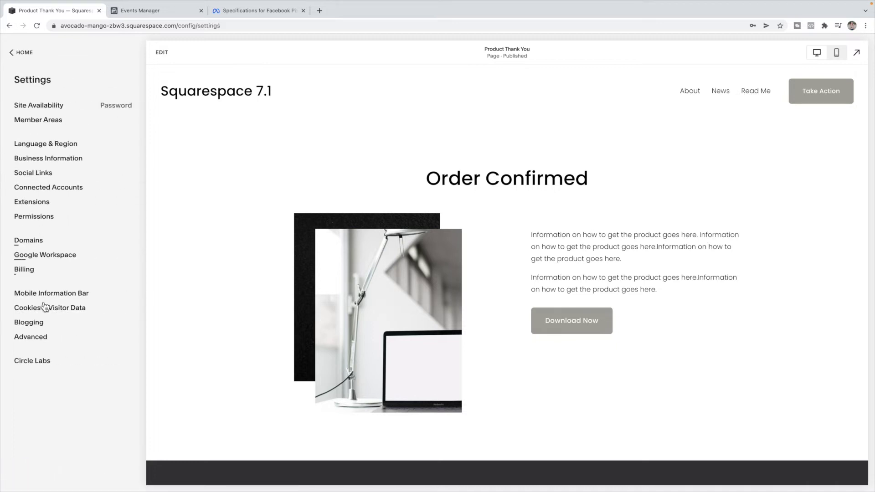
left_click(42, 341)
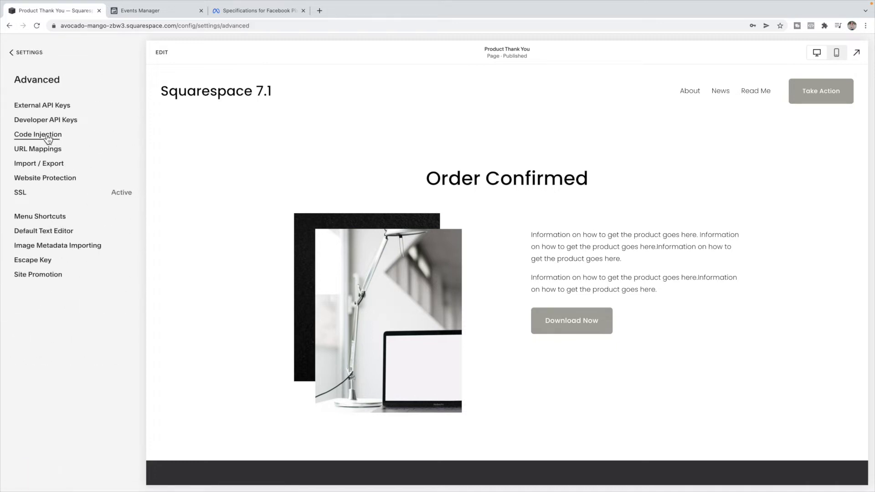
left_click(45, 134)
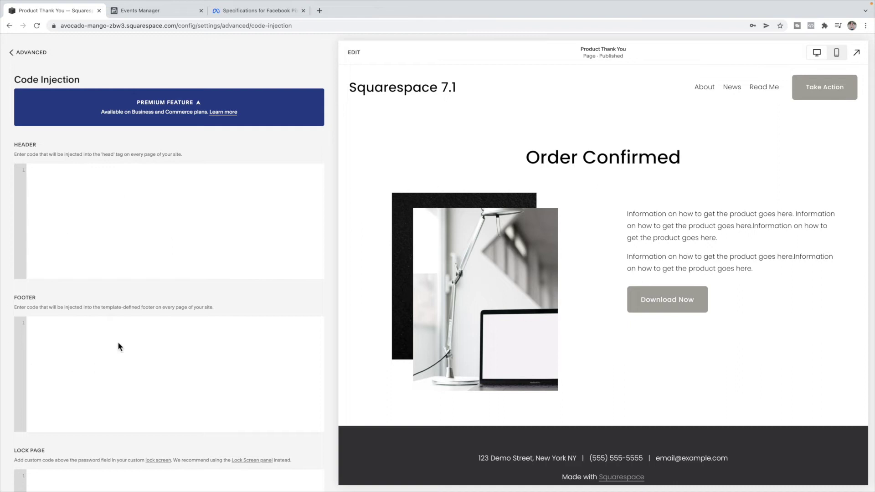
- Leave code injection and open the Facebook Pixel & Ads marketing settings of the Squarespace site
left_click(25, 55)
left_click(24, 55)
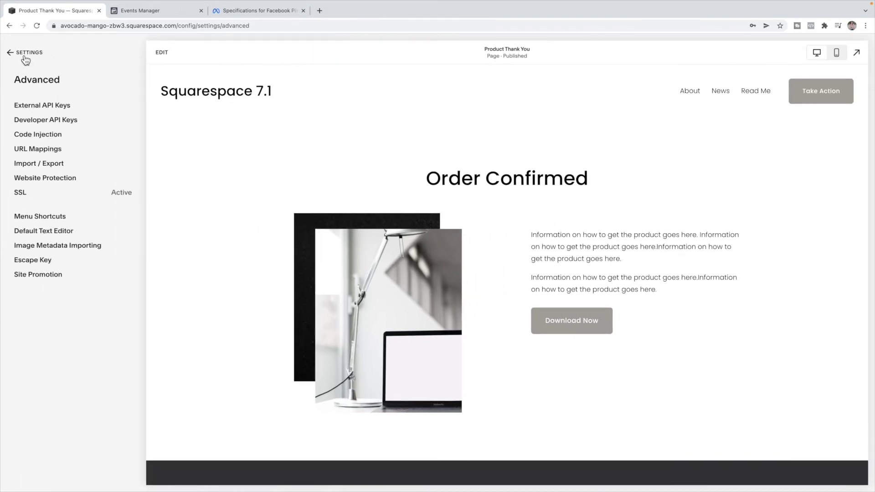
left_click(24, 54)
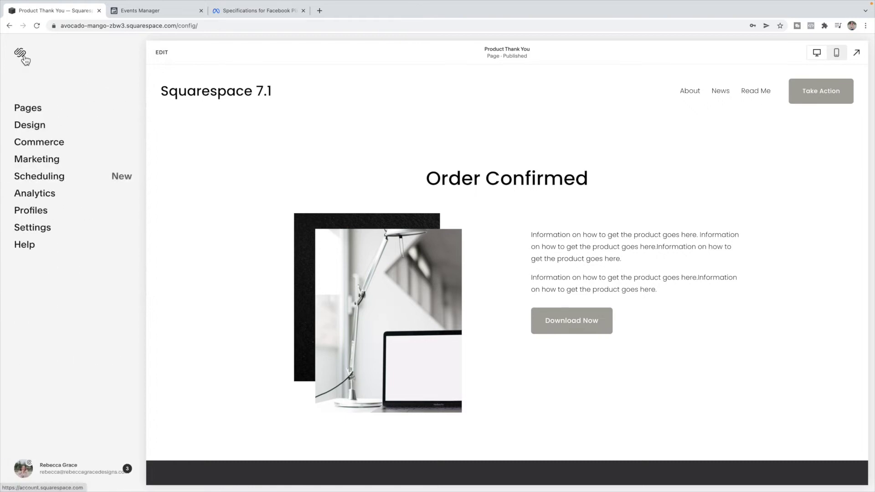
left_click(38, 159)
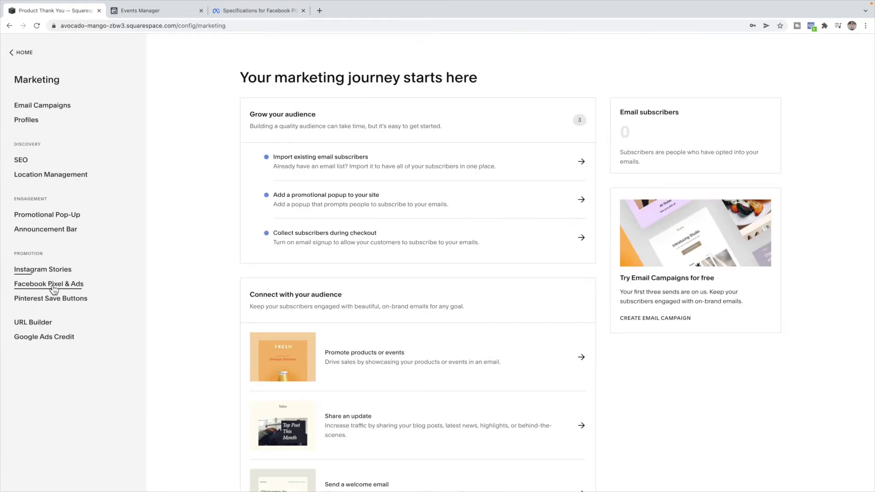
left_click(54, 285)
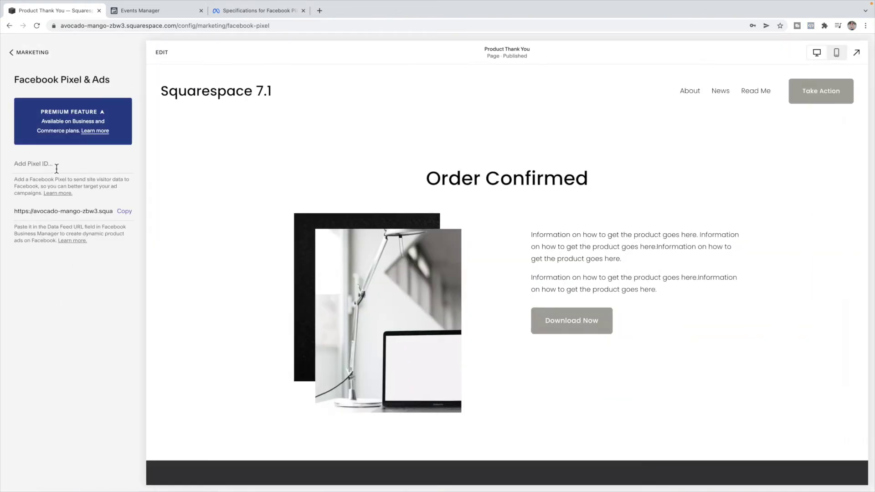
- Copy the pixel ID from the Paste Pixel ID stage in Events Manager and save it in Squarespace's Facebook Pixel & Ads settings
left_click(136, 11)
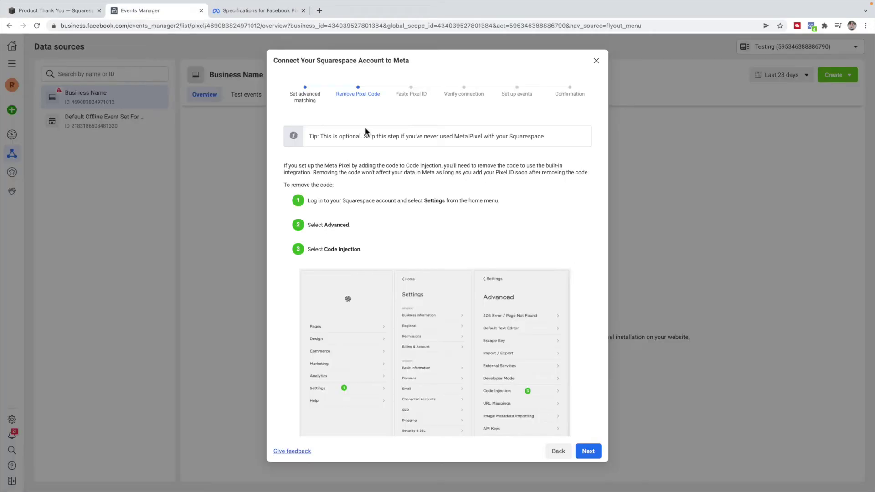
left_click(599, 457)
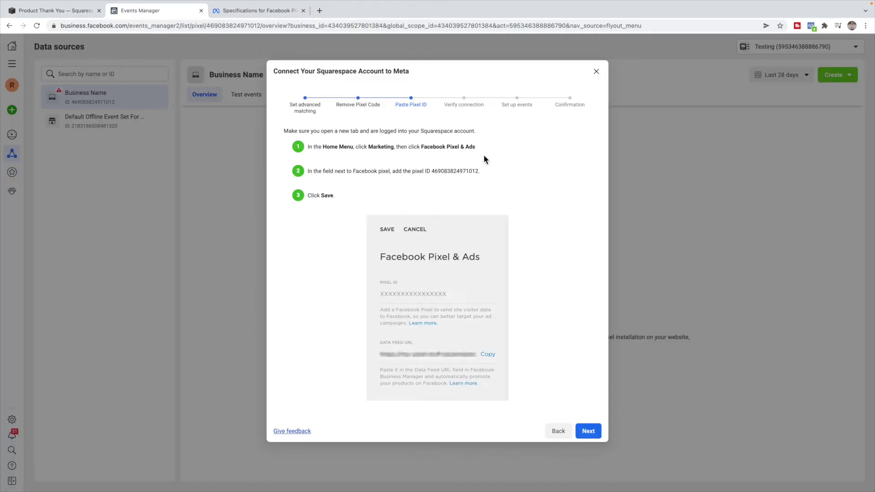
left_click_drag(479, 172, 434, 173)
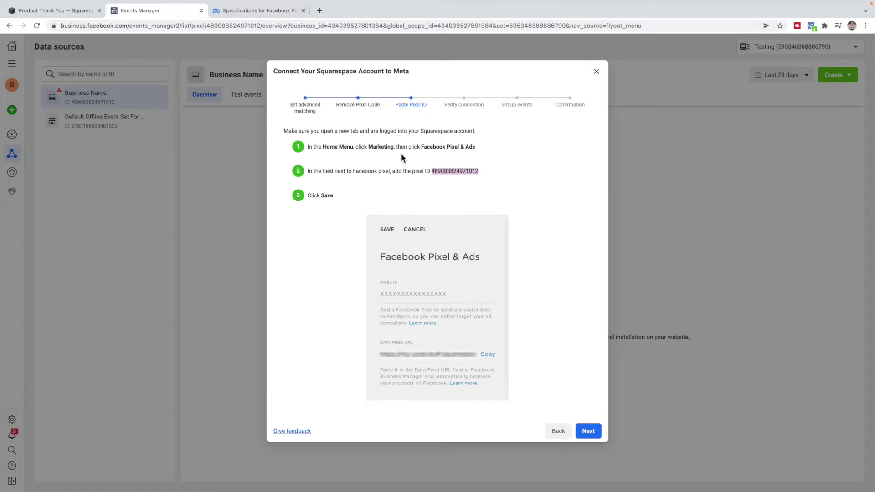
left_click(35, 12)
left_click(37, 163)
key("ctrl+v")
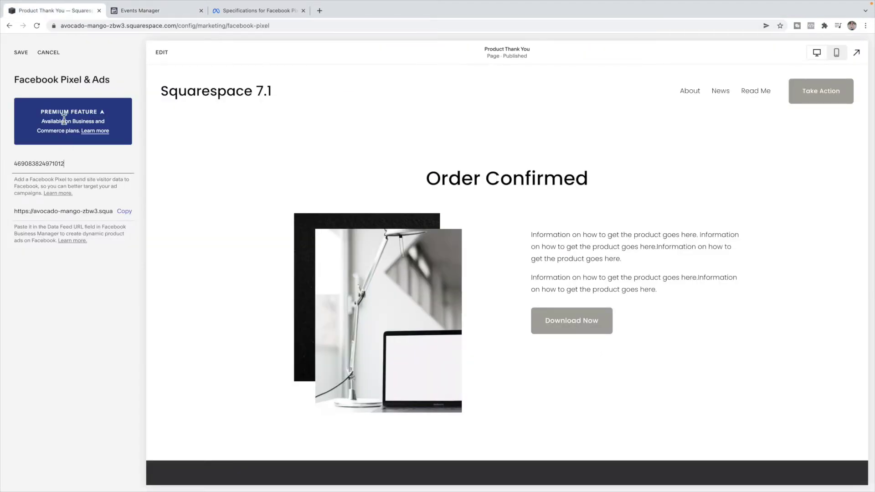
left_click(20, 53)
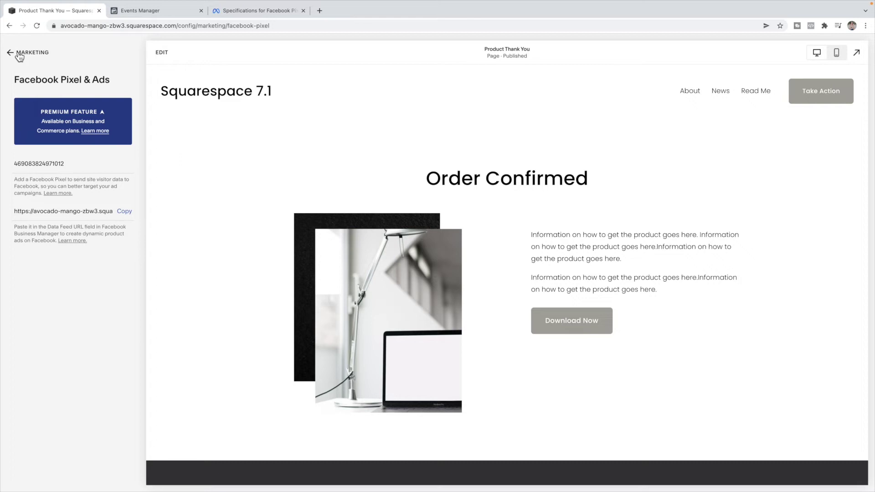
left_click(140, 15)
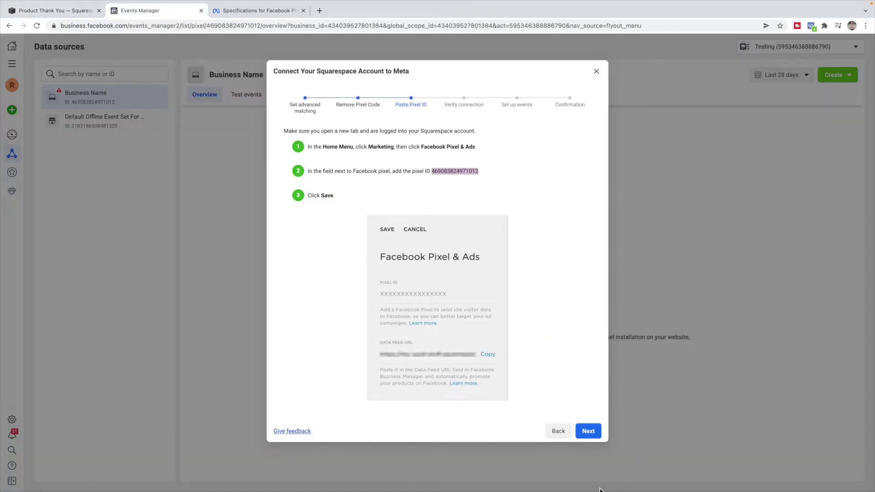
left_click(595, 436)
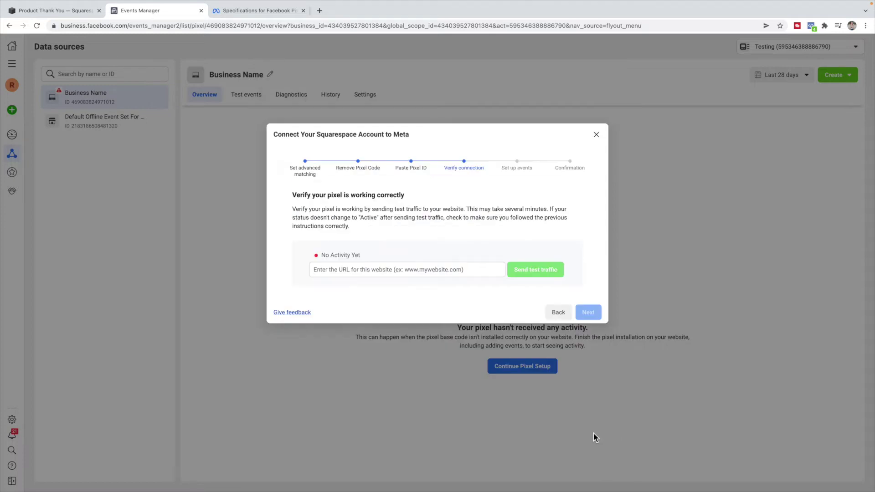
left_click(368, 272)
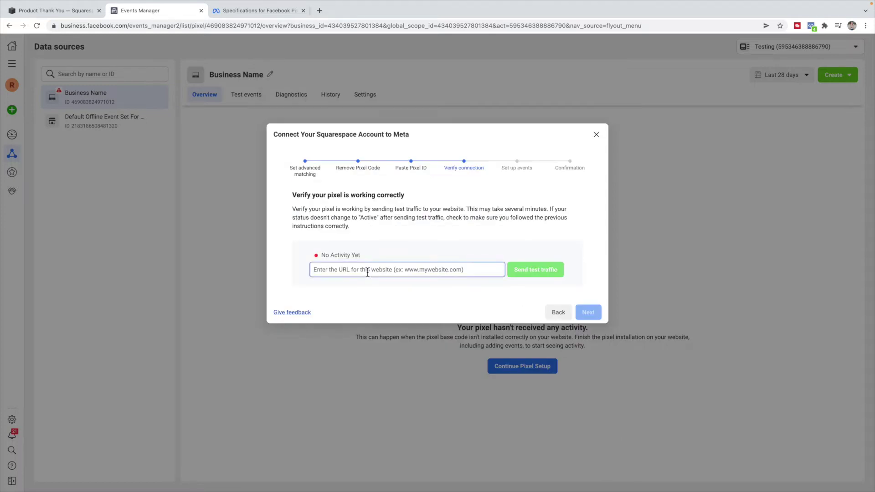
left_click(62, 11)
left_click_drag(176, 25, 59, 25)
key("ctrl+c")
left_click(141, 11)
key("ctrl+v")
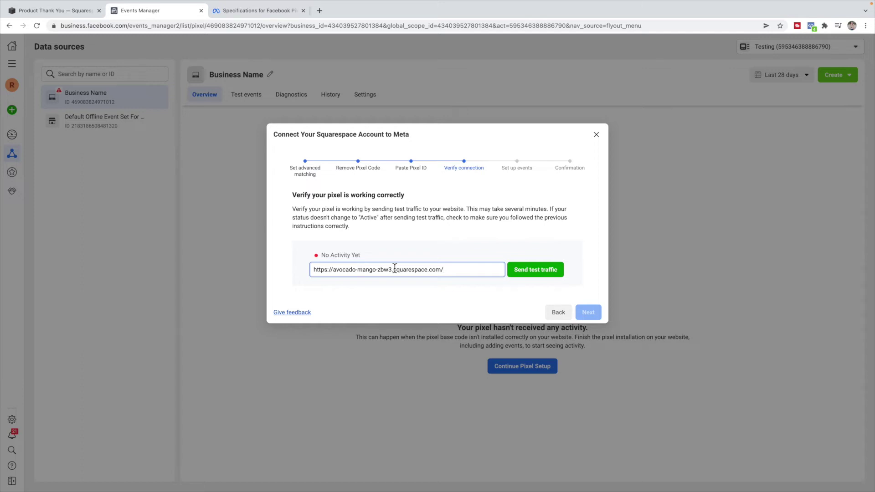
- Send test traffic to the Squarespace site, follow the outside link, browse the home page and return to the pixel's connection status
left_click(524, 273)
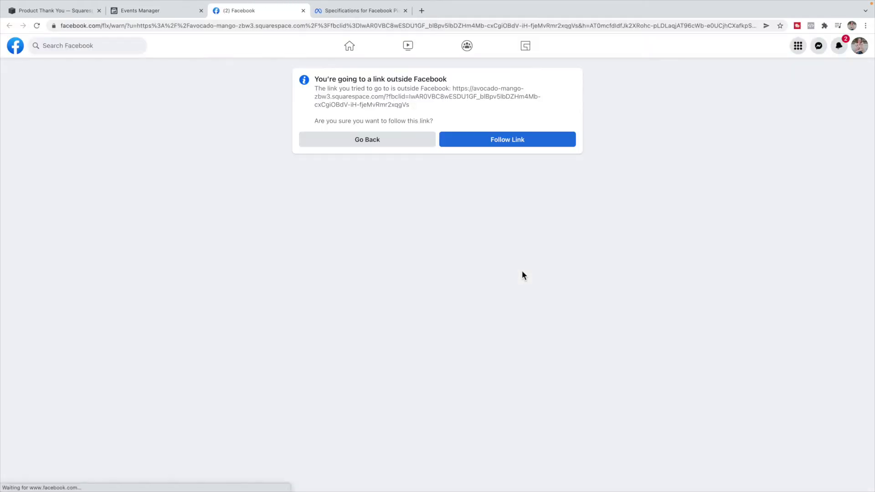
left_click(517, 146)
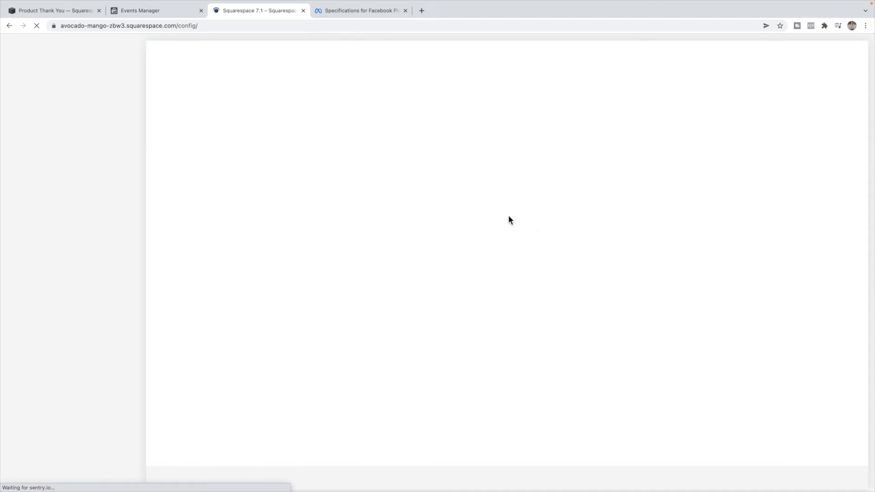
left_click(147, 13)
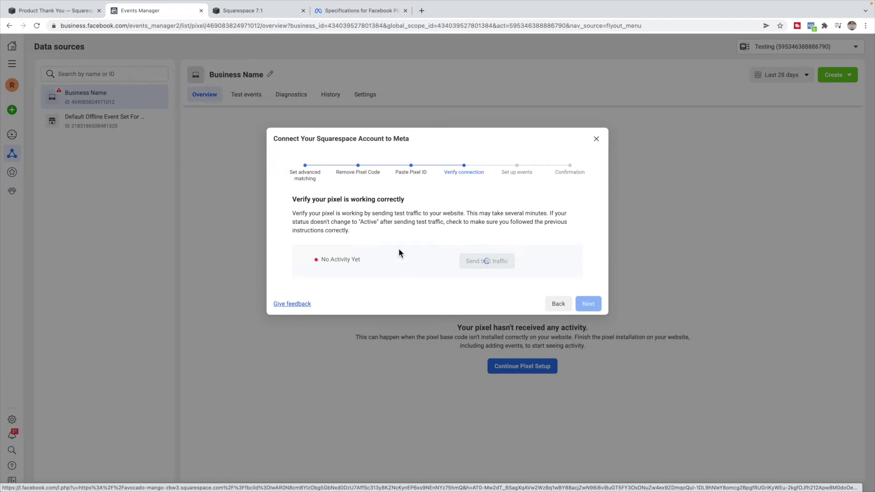
left_click(269, 11)
scroll(407, 189, "down", 10)
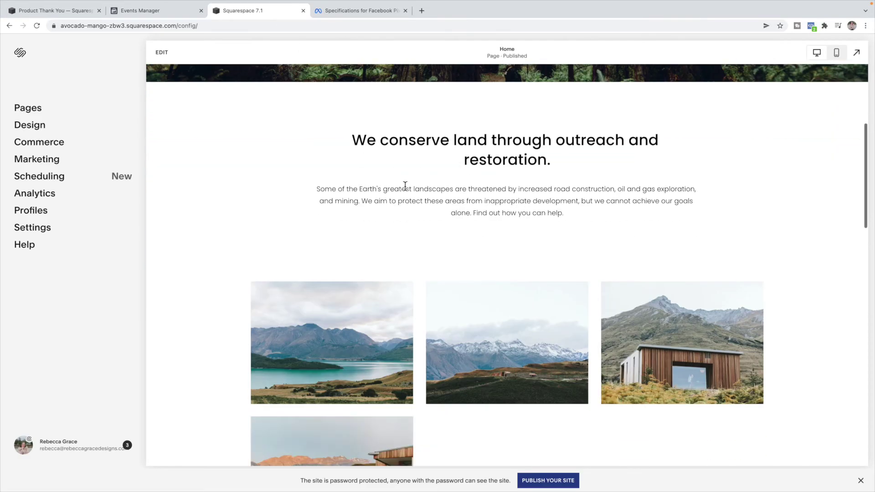
scroll(407, 189, "up", 10)
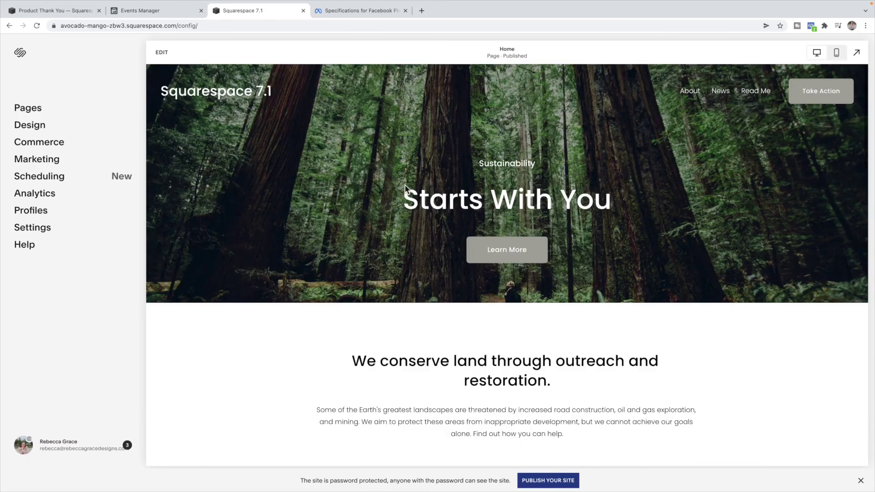
left_click(147, 17)
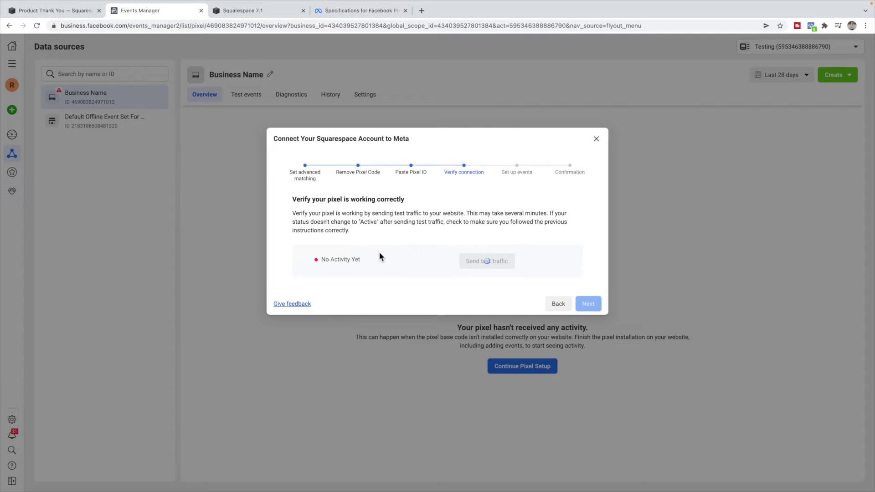
- Complete the Squarespace connection setup, skipping the Event Setup Tool without entering a website URL
left_click(589, 303)
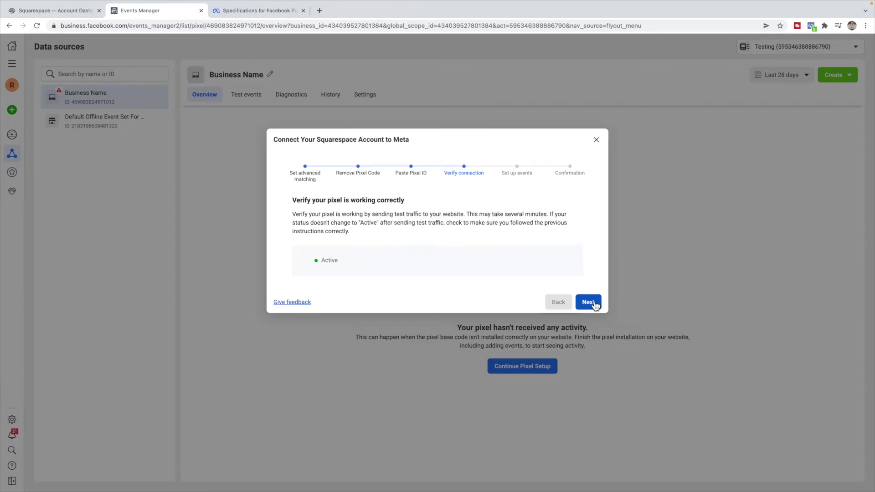
left_click(592, 303)
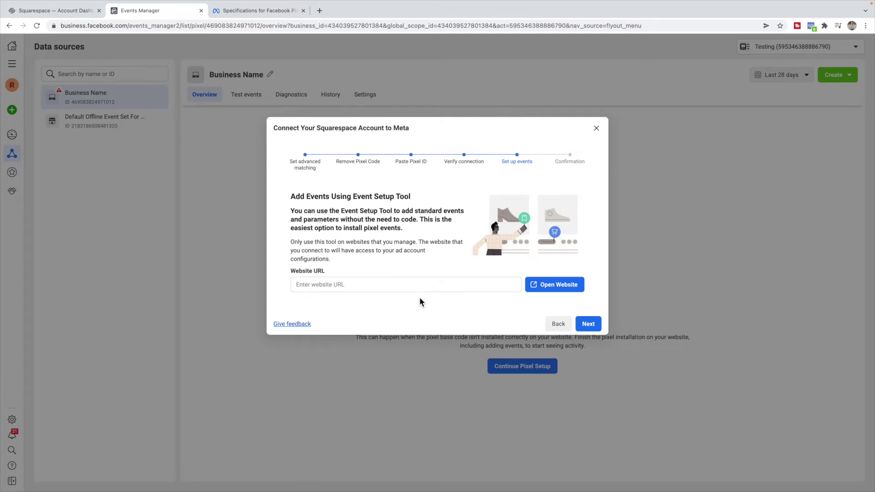
left_click(589, 324)
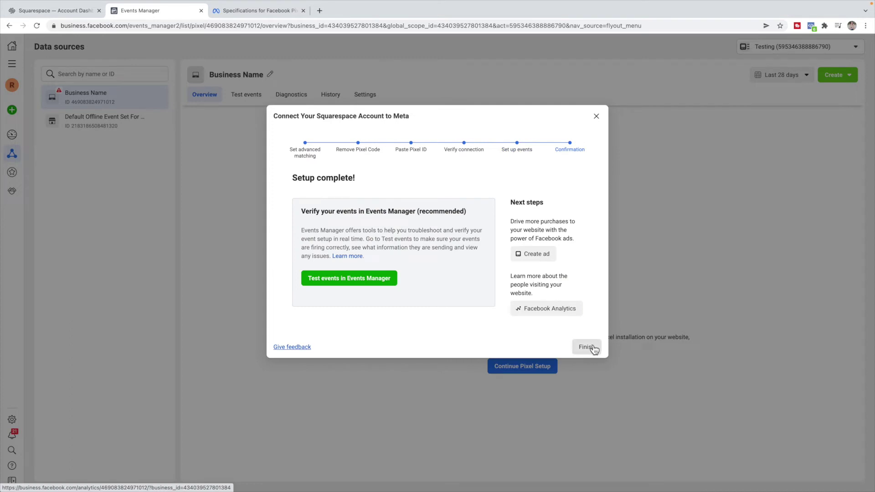
left_click(593, 348)
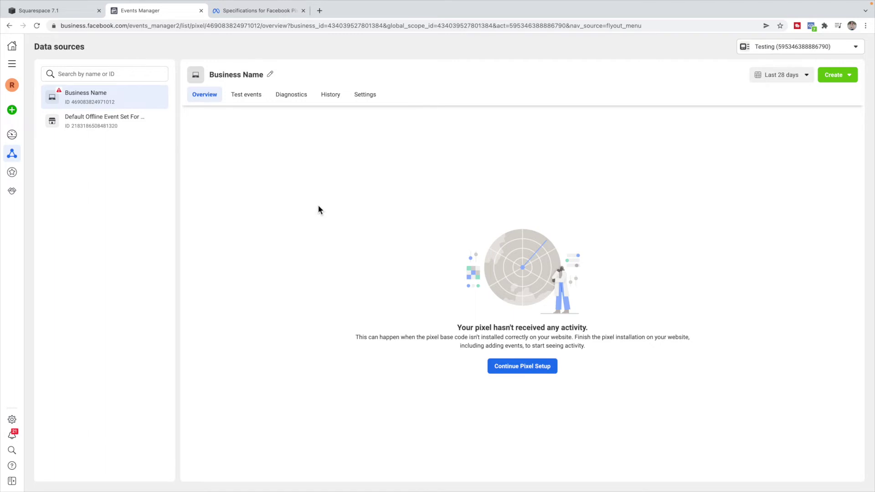
- Switch to the Squarespace site, leave the Facebook Pixel & Ads settings and open the site's page list
left_click(63, 16)
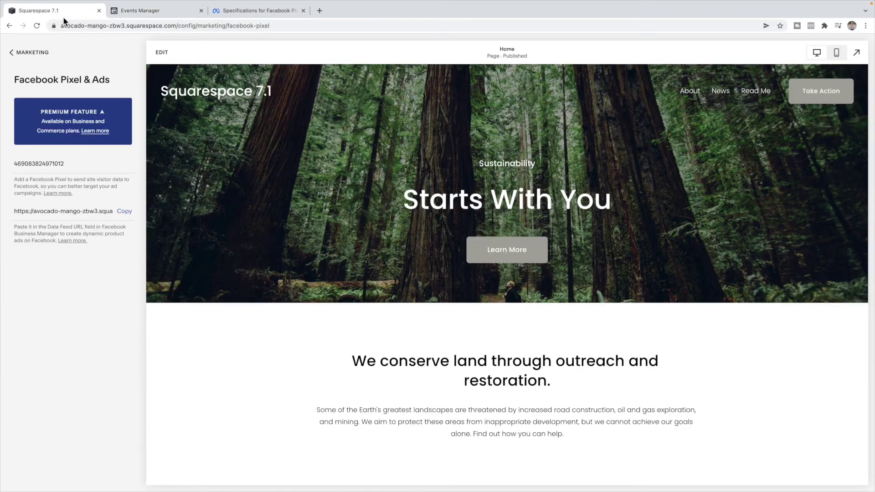
left_click(31, 54)
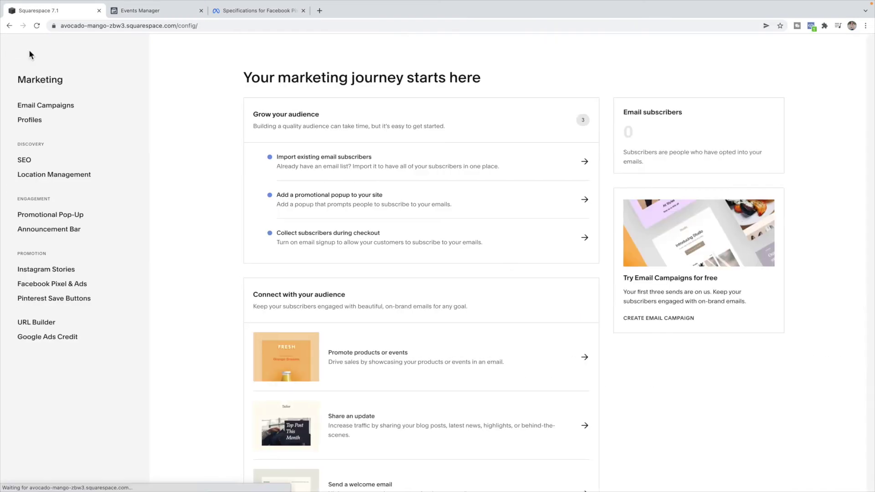
left_click(29, 51)
left_click(30, 108)
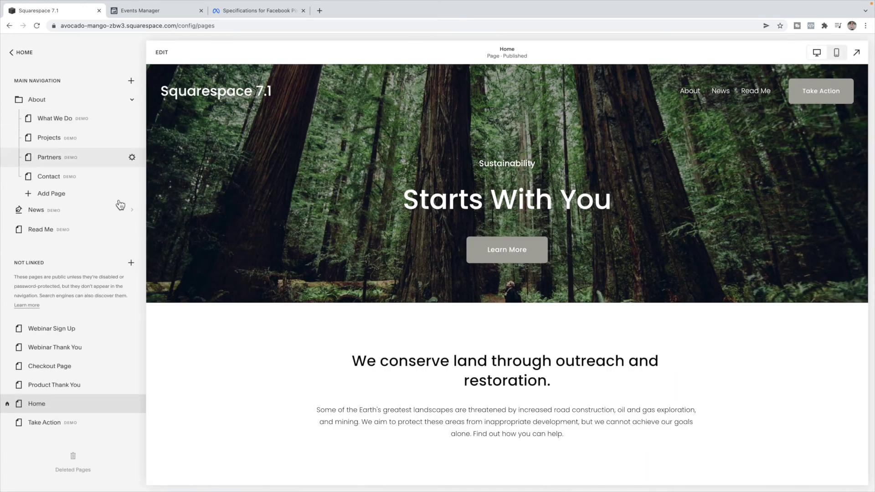
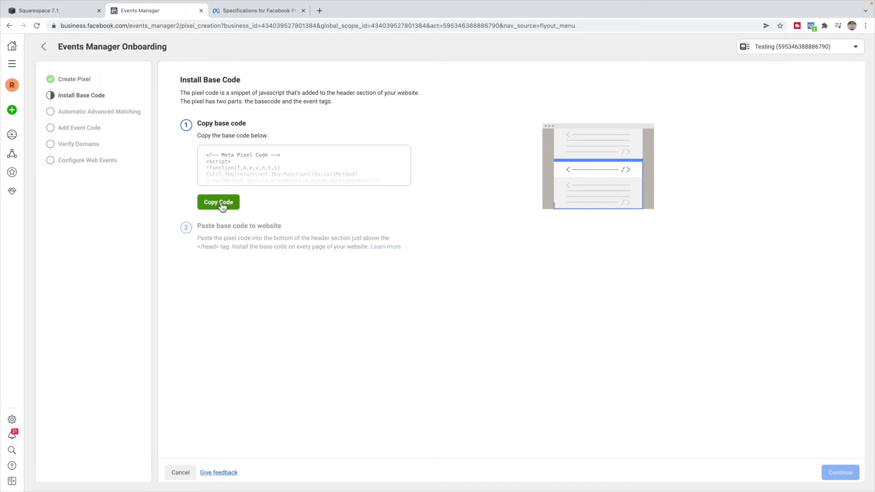
- Copy the Meta pixel base code and add it below the existing style block in the Webinar Thank You page's header code injection
left_click(221, 204)
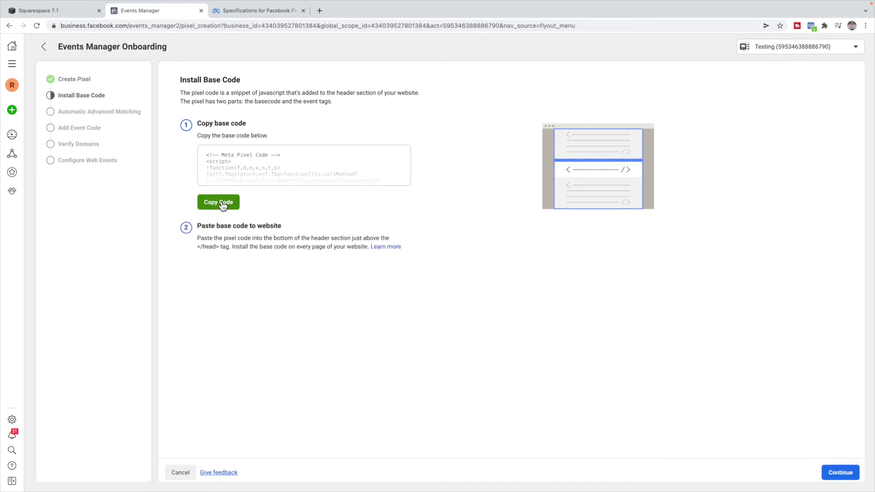
left_click(75, 10)
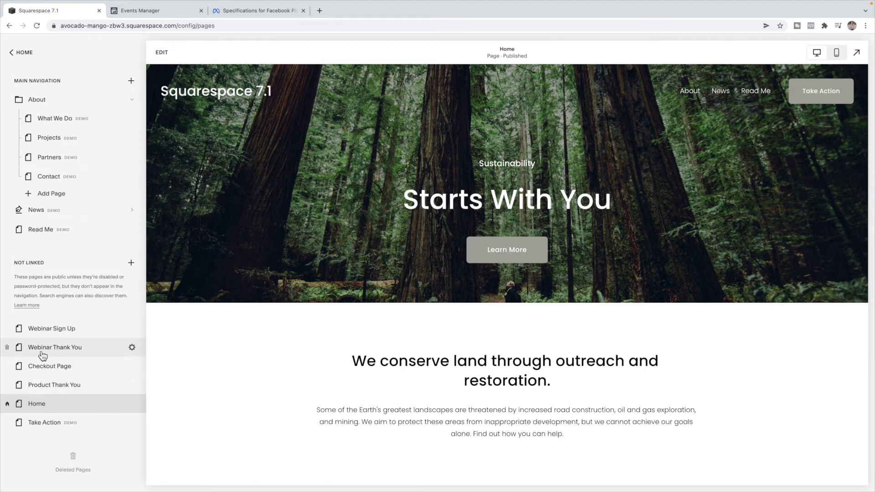
left_click(131, 347)
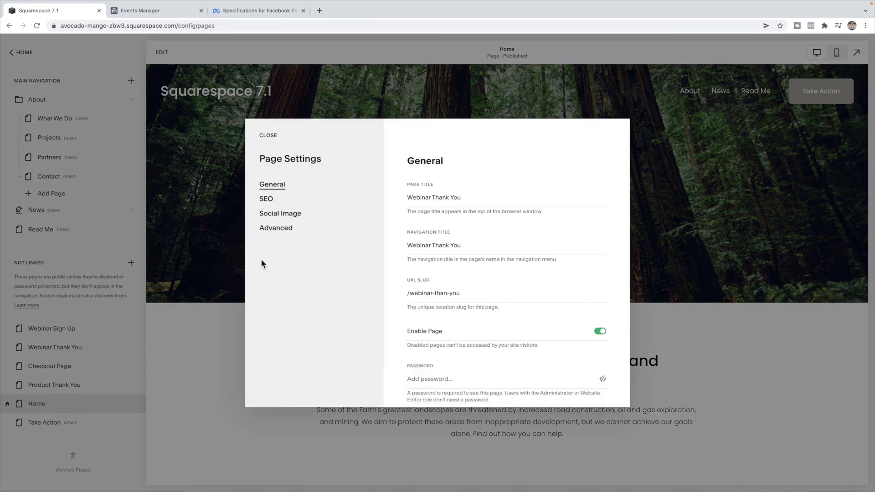
left_click(281, 231)
left_click(462, 308)
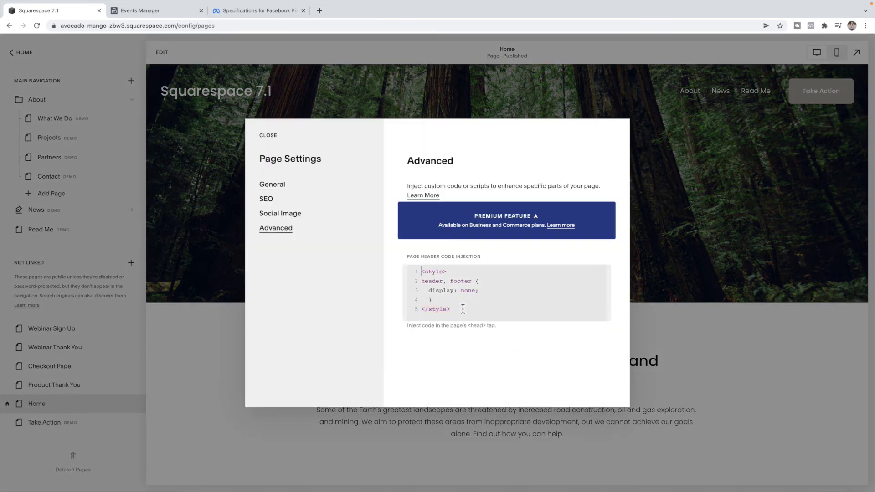
key("Return")
key("Return")
key("ctrl+v")
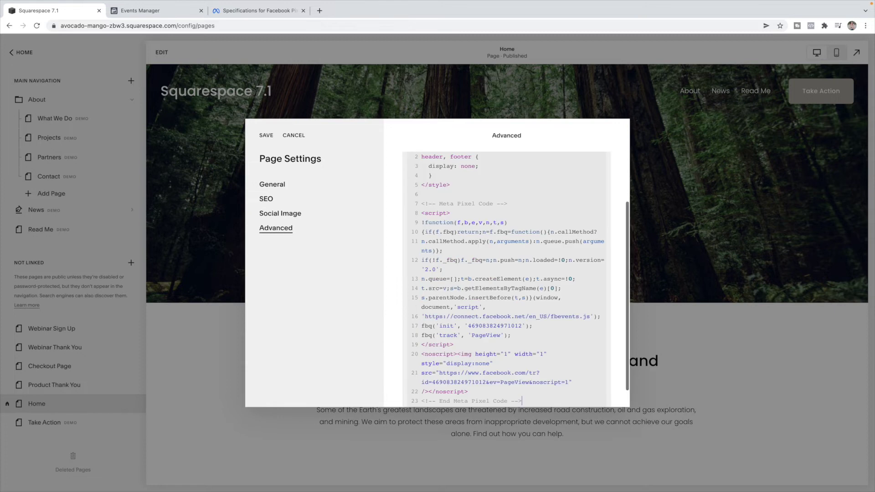
scroll(465, 300, "down", 1)
scroll(465, 300, "down", 1)
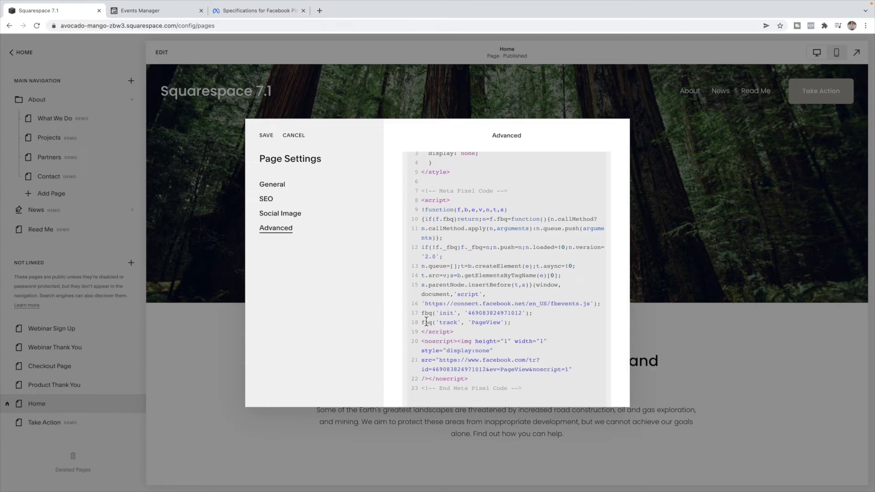
- Copy the Complete registration event code, fbq('track', 'CompleteRegistration');, from the Meta Pixel standard events specifications
left_click_drag(421, 313, 439, 319)
scroll(540, 316, "down", 1)
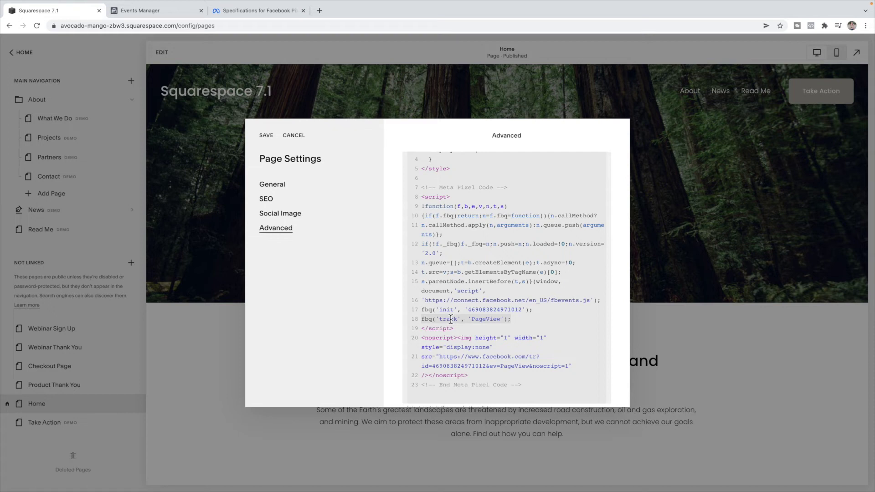
left_click(272, 11)
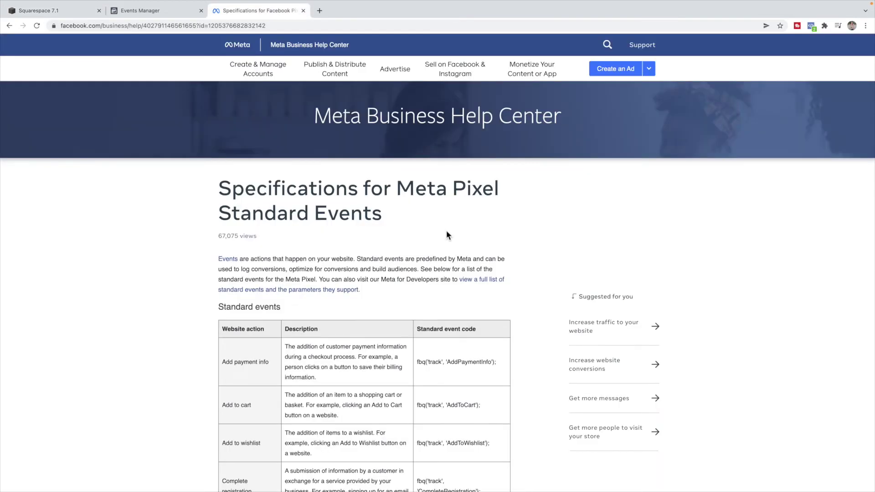
scroll(447, 234, "down", 6)
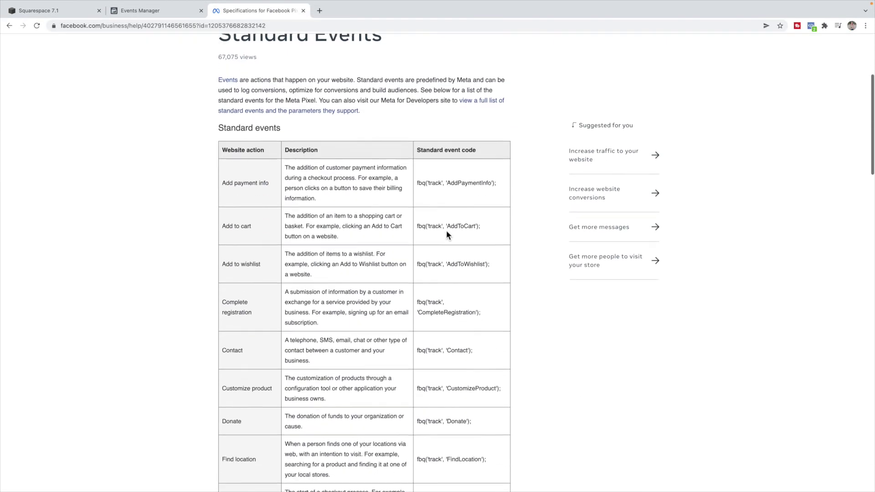
scroll(446, 234, "down", 1)
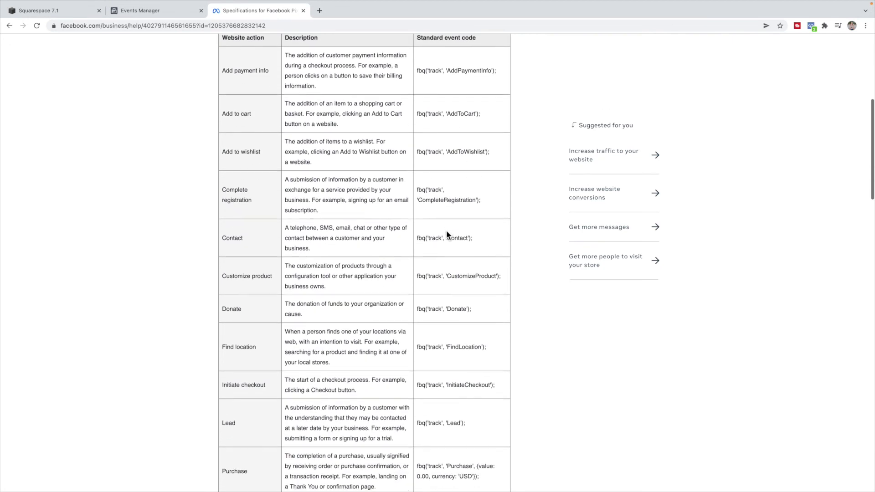
scroll(446, 235, "down", 1)
scroll(447, 230, "down", 1)
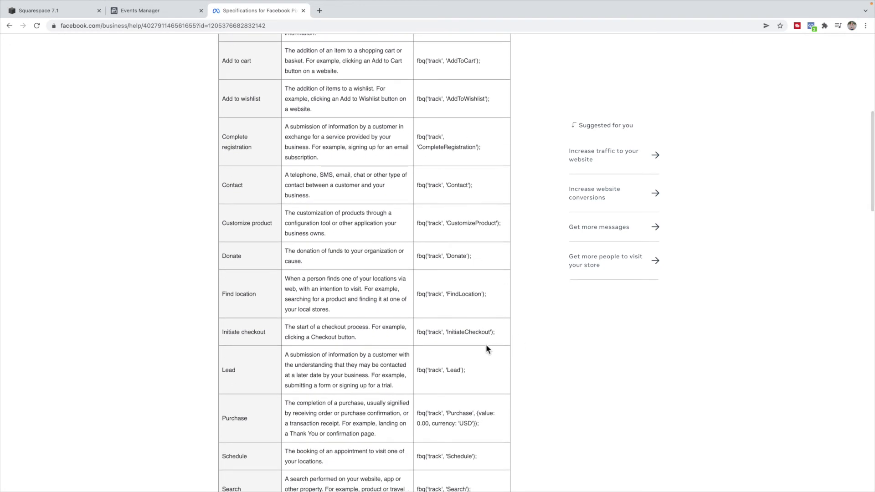
left_click_drag(467, 370, 416, 371)
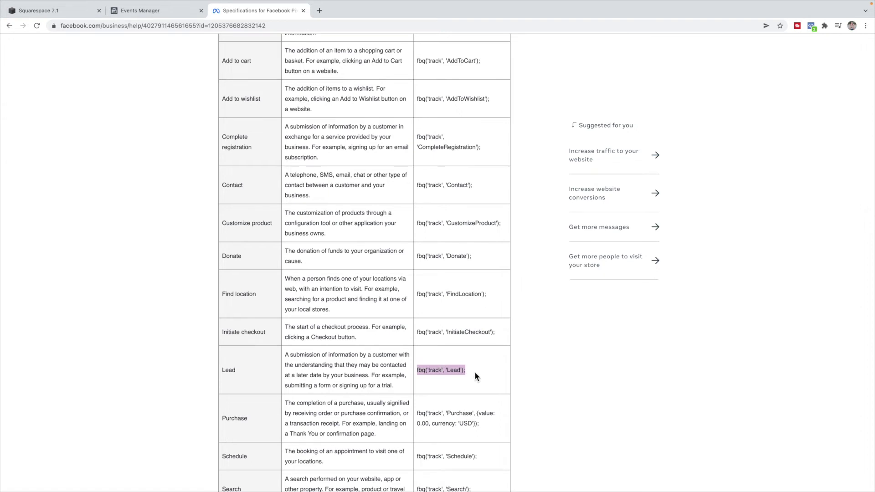
scroll(475, 374, "up", 2)
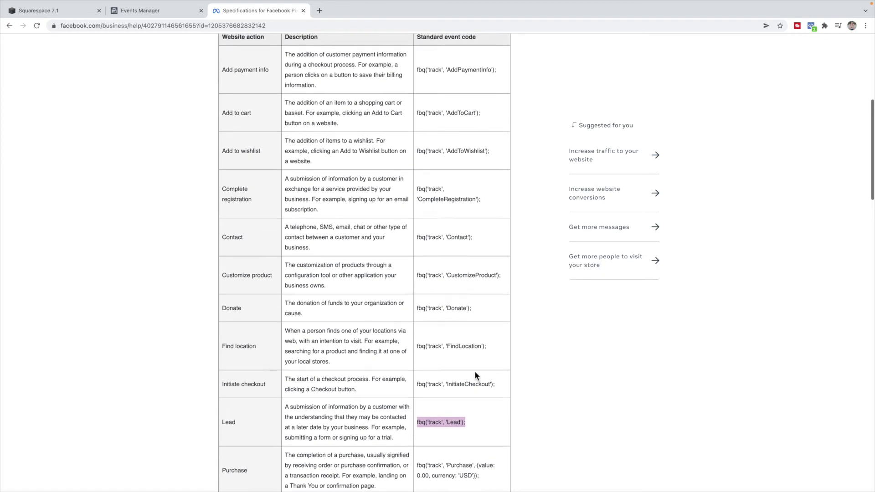
left_click_drag(482, 215, 417, 204)
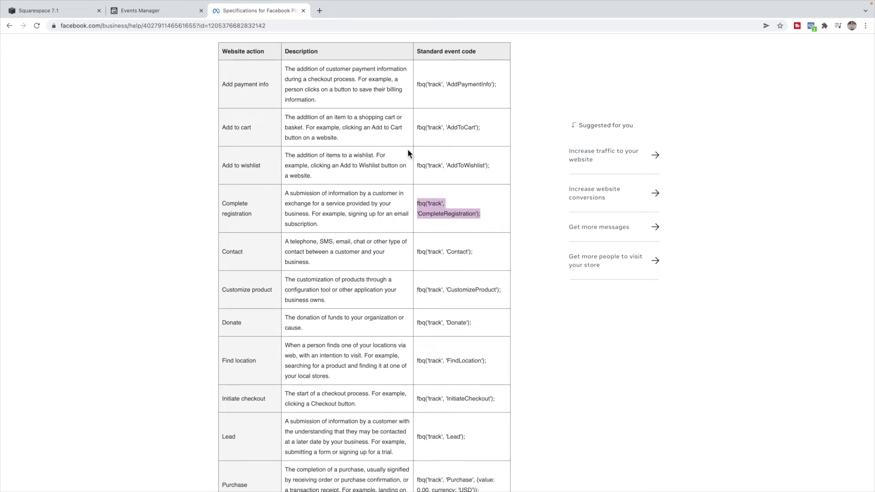
- Replace the PageView tracking line in the Webinar Thank You page's header code with fbq('track', 'CompleteRegistration'); and save the page settings
left_click(65, 10)
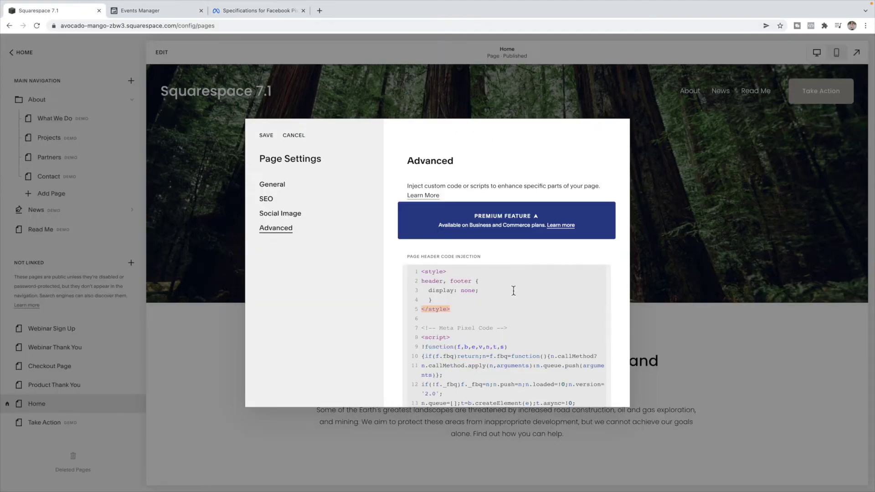
scroll(530, 308, "down", 1)
scroll(530, 308, "down", 3)
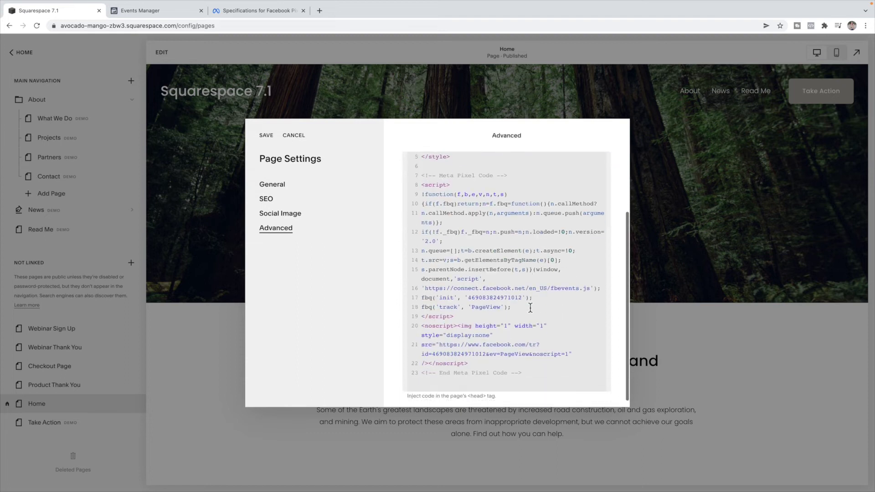
left_click_drag(512, 299, 421, 301)
key("super+v")
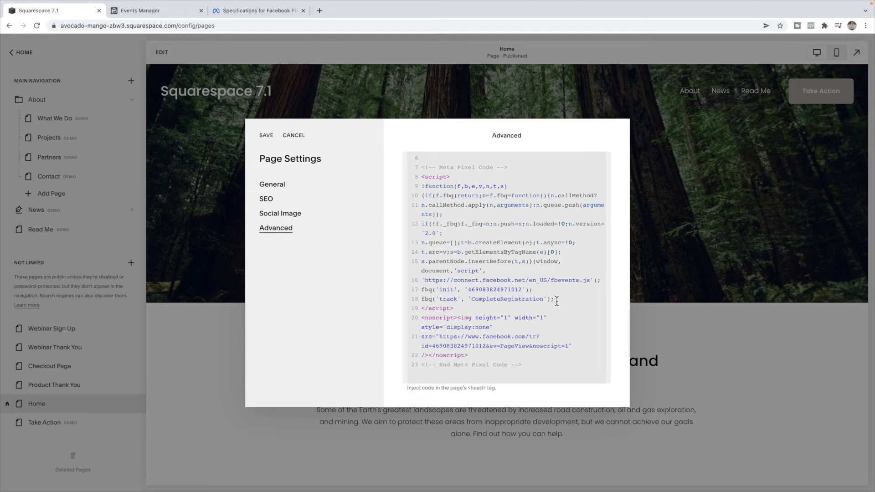
left_click(267, 136)
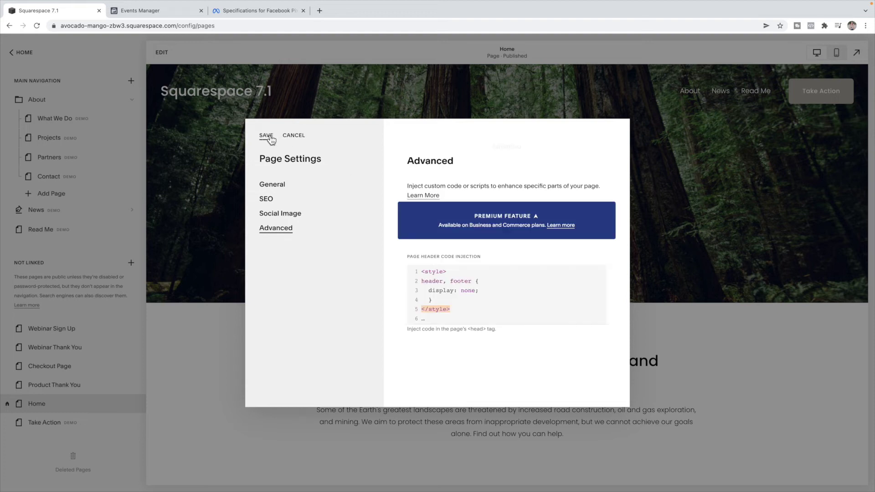
- Display the Checkout Page and examine the Meta Pixel standard events list for a matching checkout event
left_click(68, 347)
left_click(76, 372)
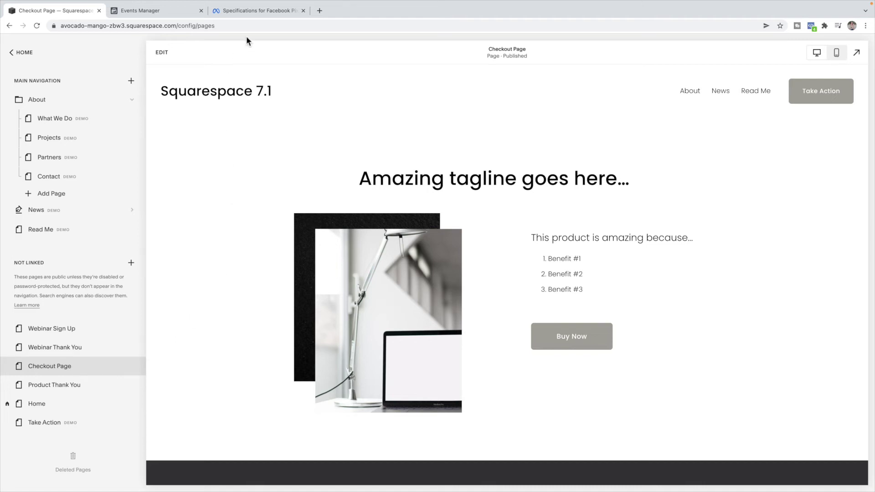
left_click(256, 10)
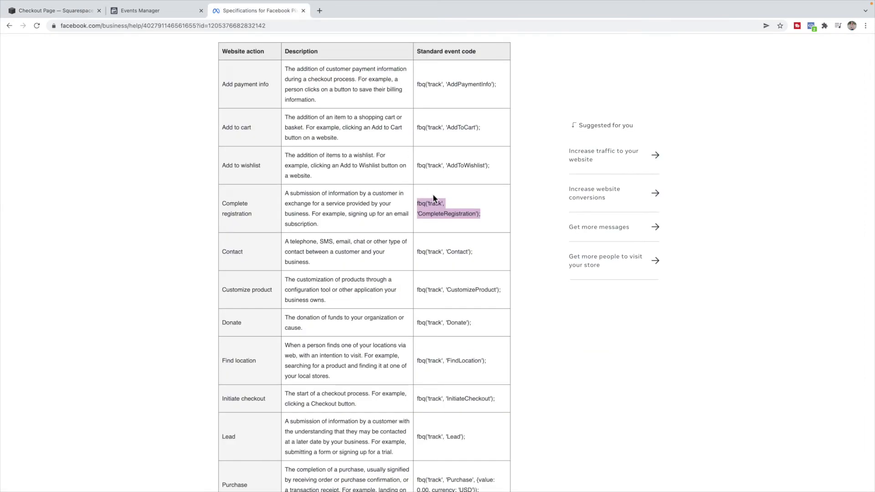
scroll(433, 193, "down", 3)
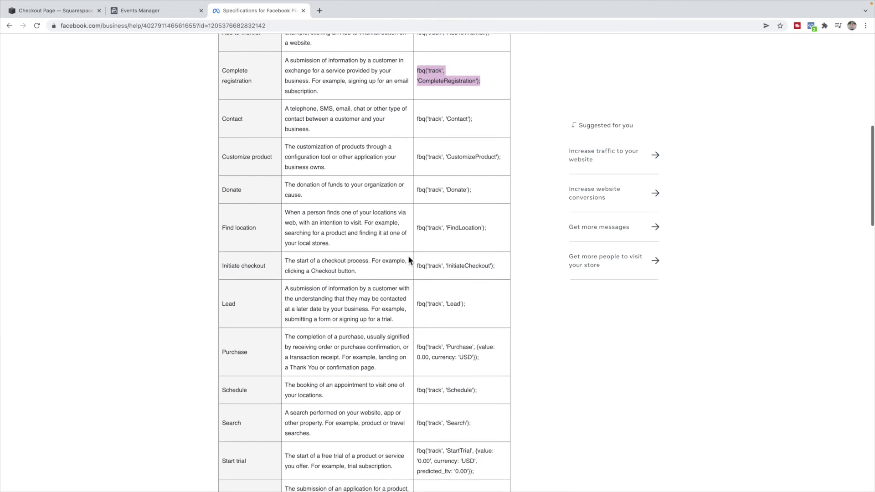
- Copy the pixel base code from Events Manager and paste it into the Checkout Page's header code injection in Squarespace
left_click(150, 11)
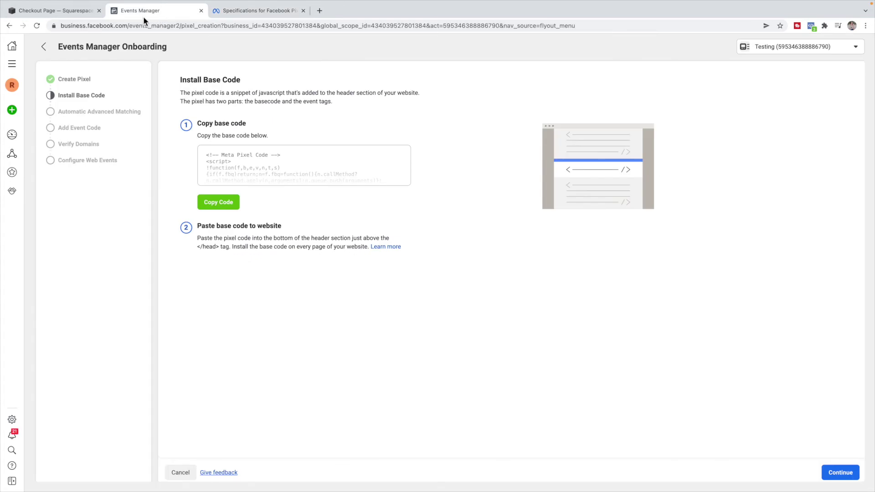
left_click(218, 202)
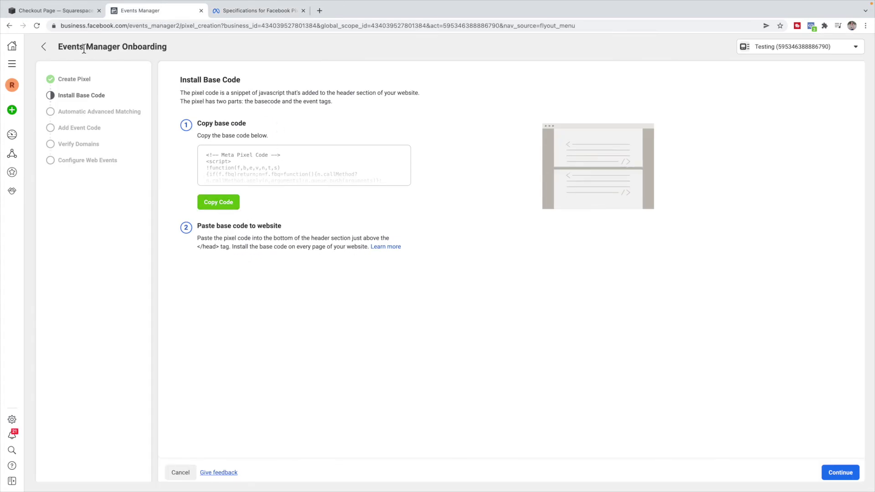
left_click(66, 7)
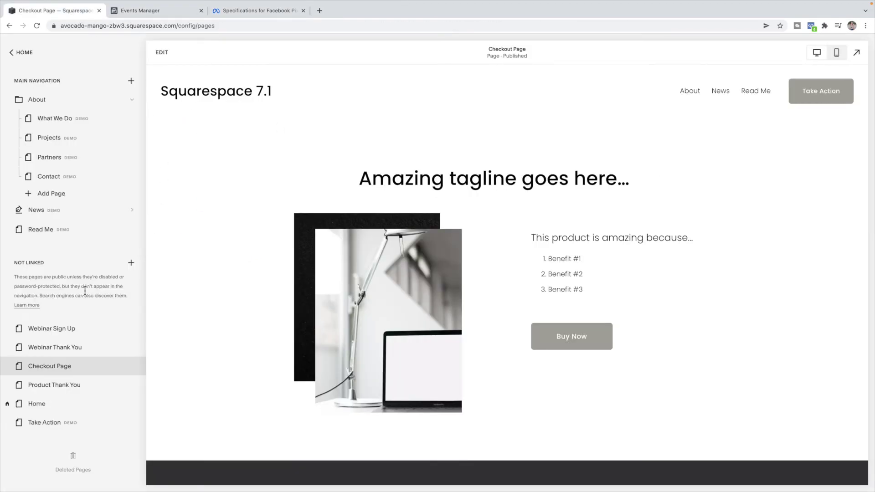
mouse_move(72, 372)
left_click(132, 368)
left_click(290, 232)
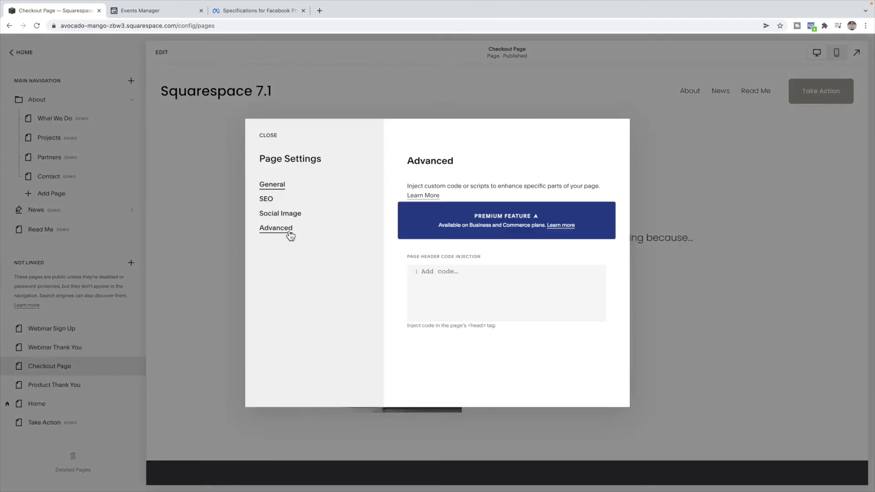
left_click(442, 277)
key("ctrl+v")
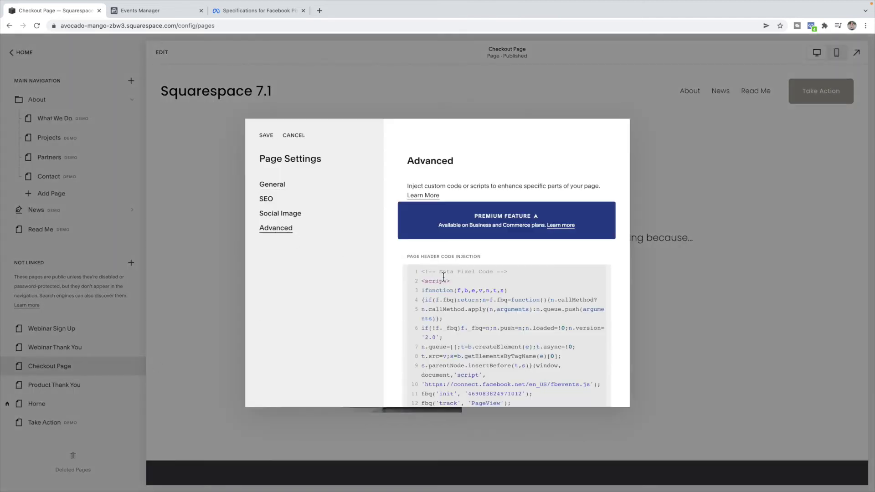
scroll(501, 295, "down", 5)
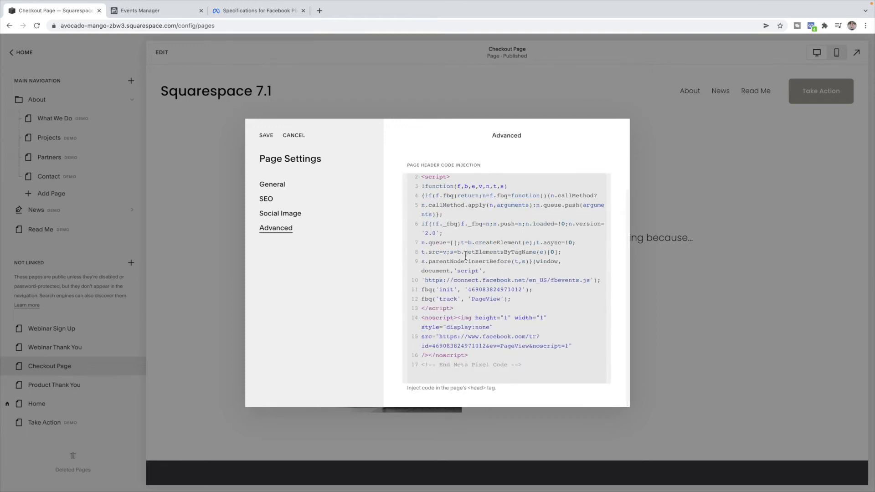
- Replace the Checkout Page's PageView tracking line with fbq('track', 'InitiateCheckout'); copied from the standard events specifications, and save the page settings
left_click(241, 9)
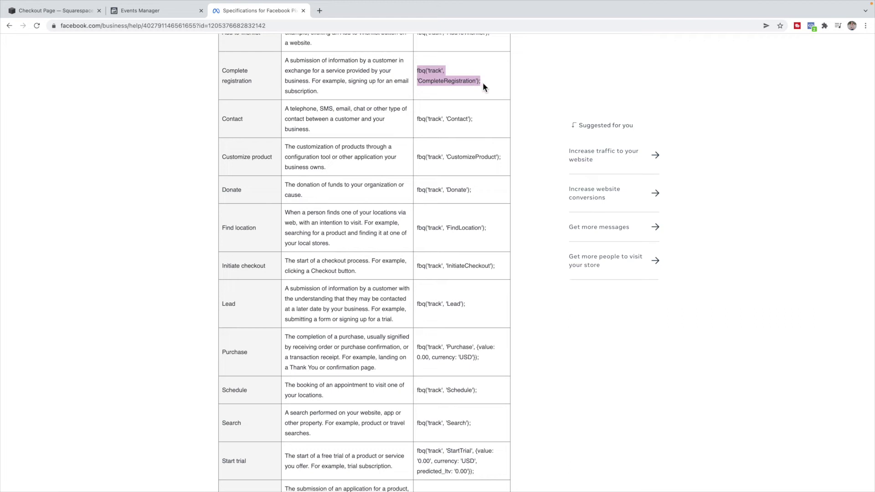
left_click_drag(500, 266, 419, 269)
key("ctrl+c")
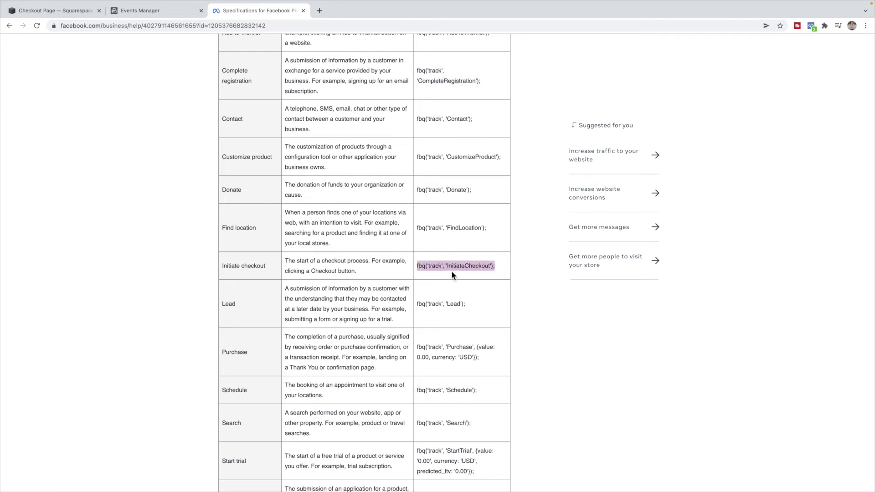
left_click(92, 14)
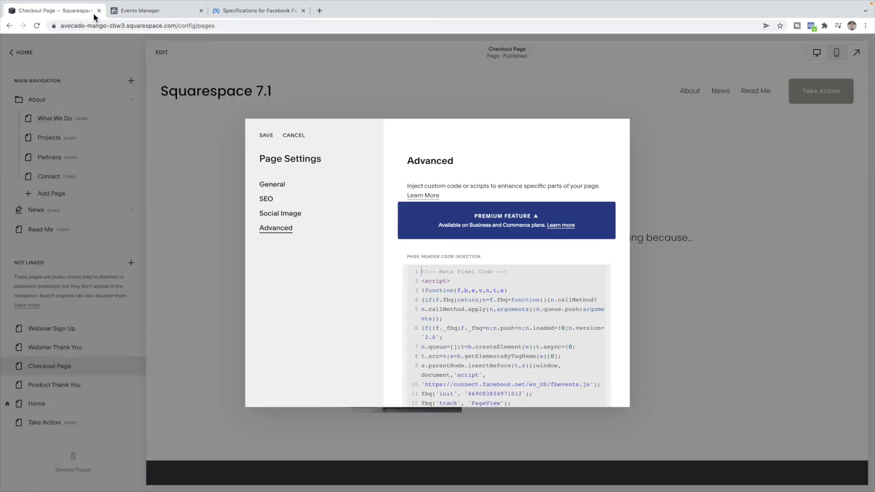
scroll(534, 338, "down", 3)
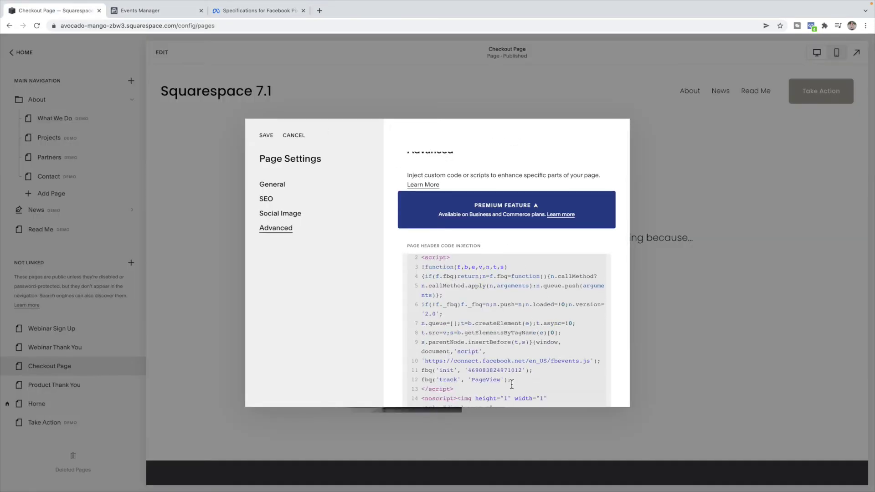
left_click_drag(513, 380, 411, 380)
key("ctrl+v")
scroll(559, 383, "down", 3)
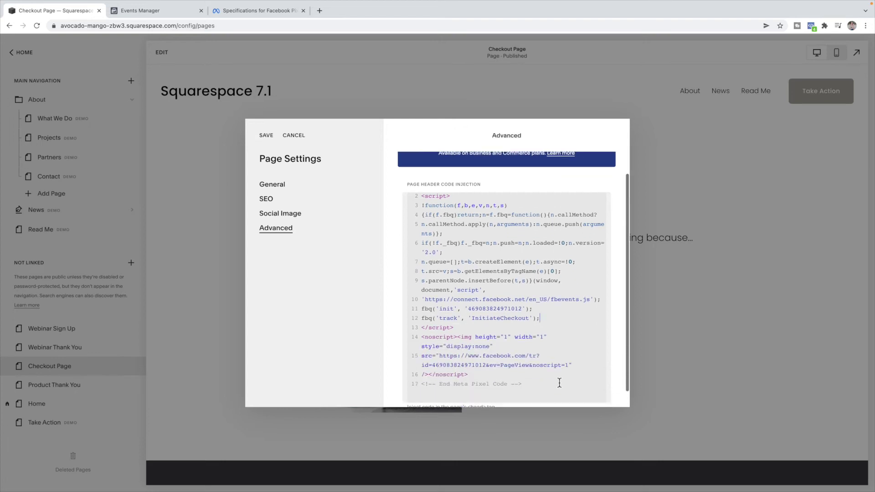
left_click(273, 136)
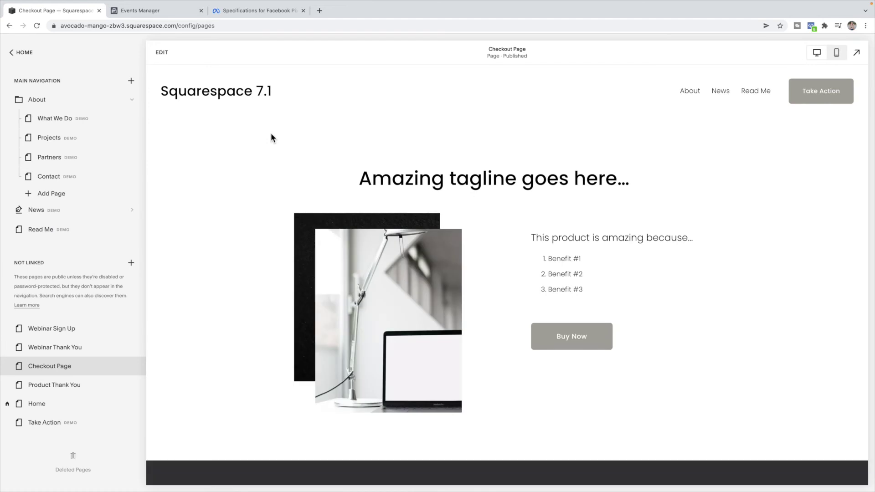
- Copy the pixel base code from Events Manager and paste it into the Product Thank You page's header code injection in Squarespace
left_click(86, 393)
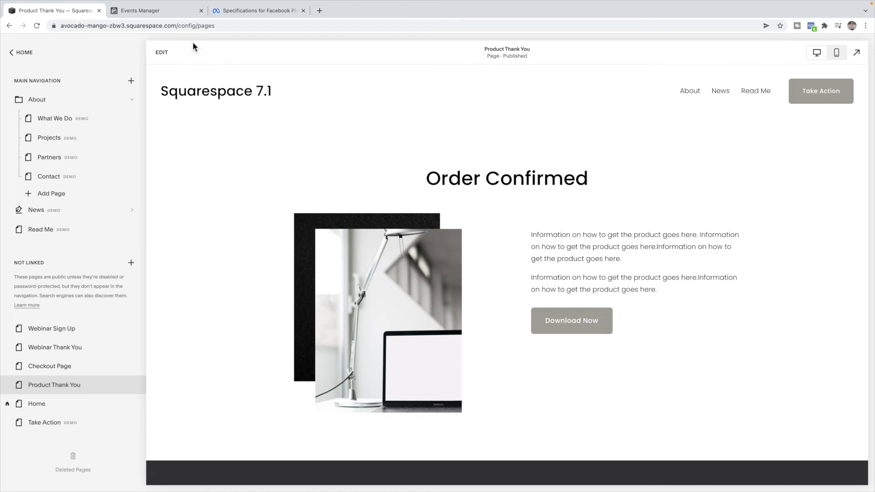
left_click(188, 13)
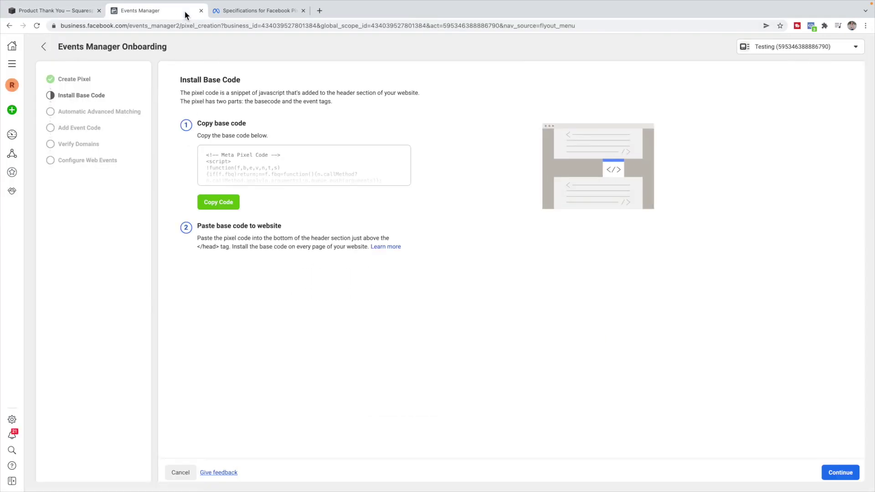
left_click(229, 207)
left_click(90, 10)
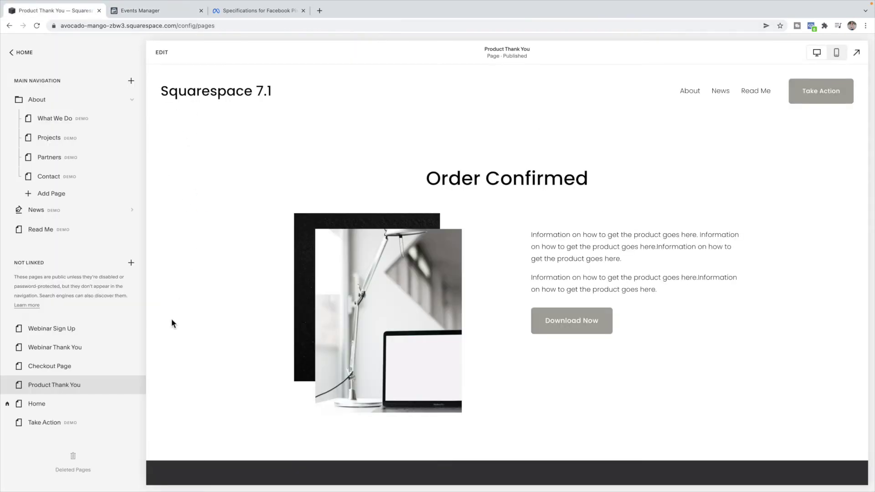
left_click(132, 385)
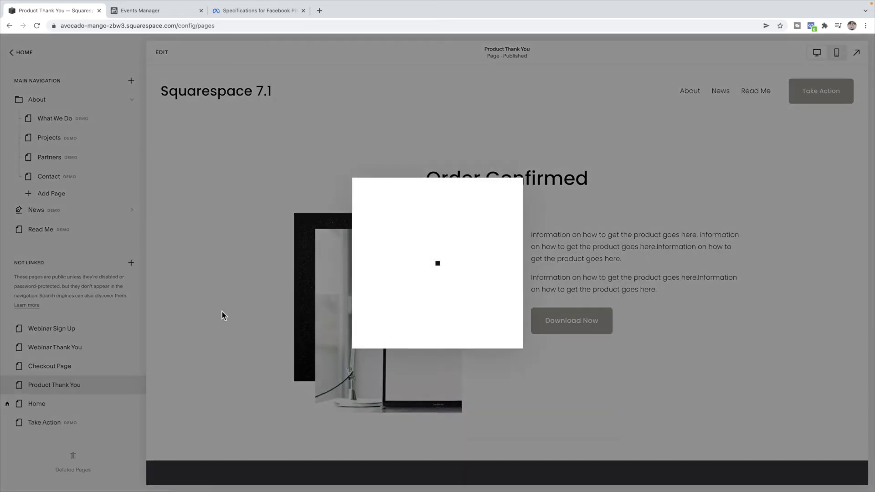
left_click(275, 228)
left_click(441, 288)
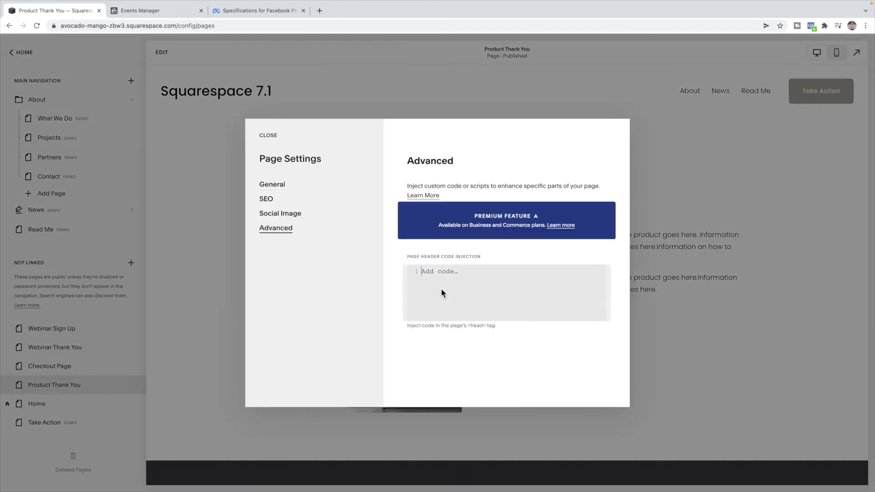
key("ctrl+v")
scroll(519, 334, "down", 1)
scroll(519, 334, "down", 3)
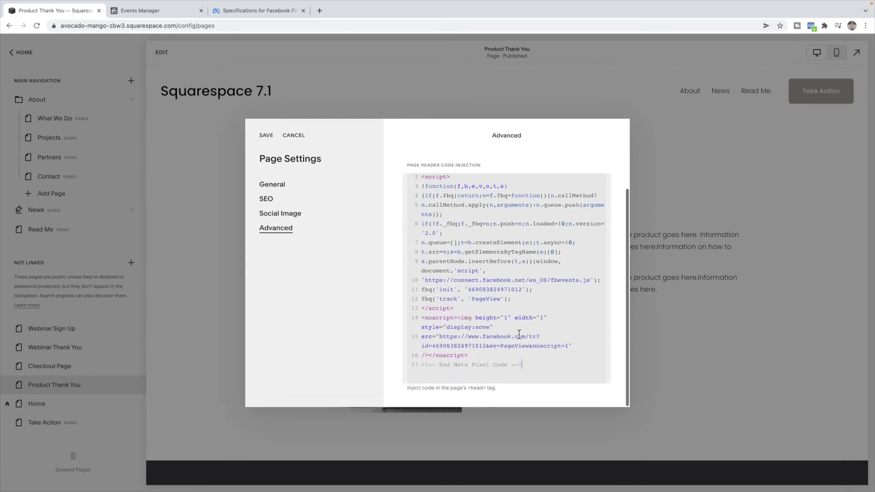
- Replace the Product Thank You page's PageView tracking line with the Purchase event code copied from the standard events specifications
left_click(234, 12)
scroll(434, 229, "down", 3)
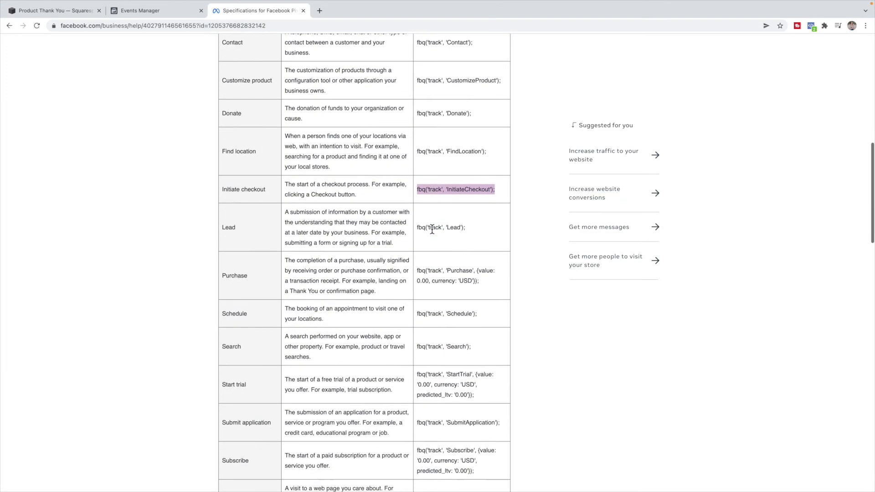
left_click_drag(482, 265, 413, 258)
left_click_drag(488, 266, 418, 257)
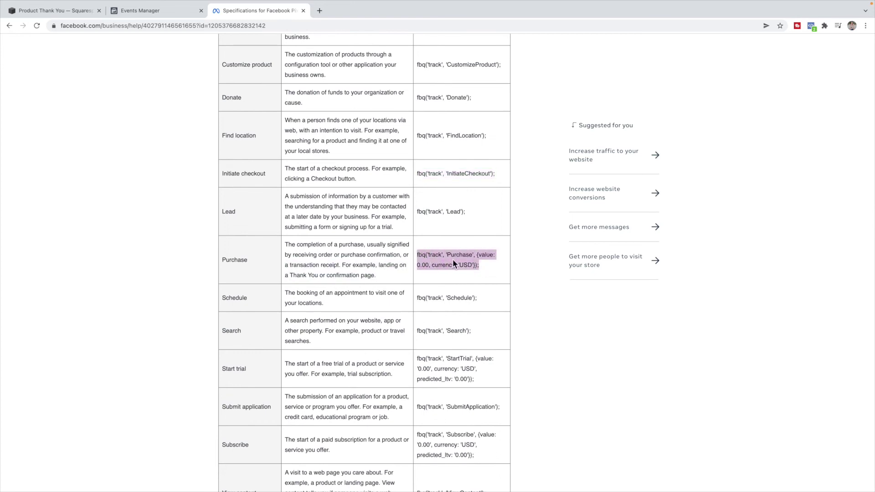
left_click(148, 11)
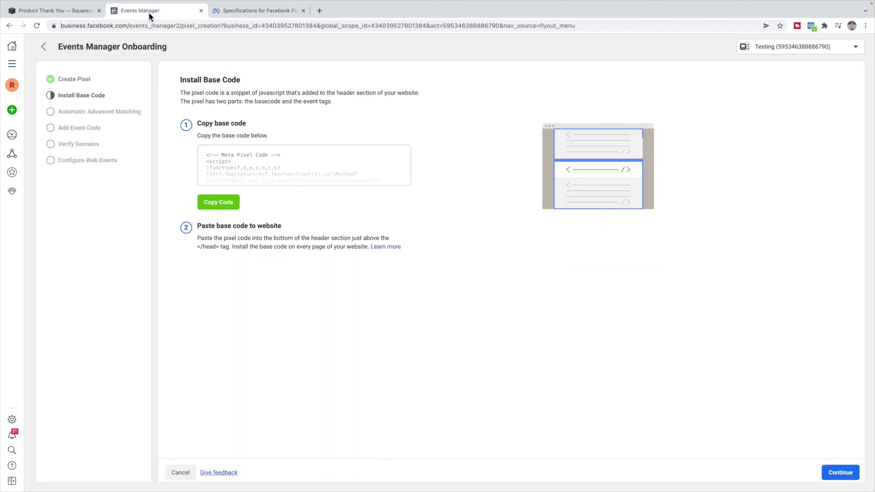
left_click(64, 10)
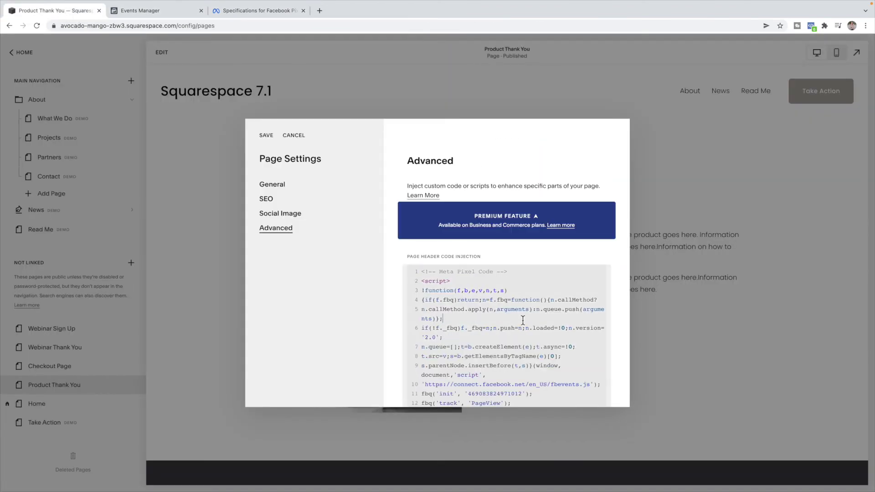
scroll(522, 320, "down", 5)
left_click_drag(519, 311, 418, 311)
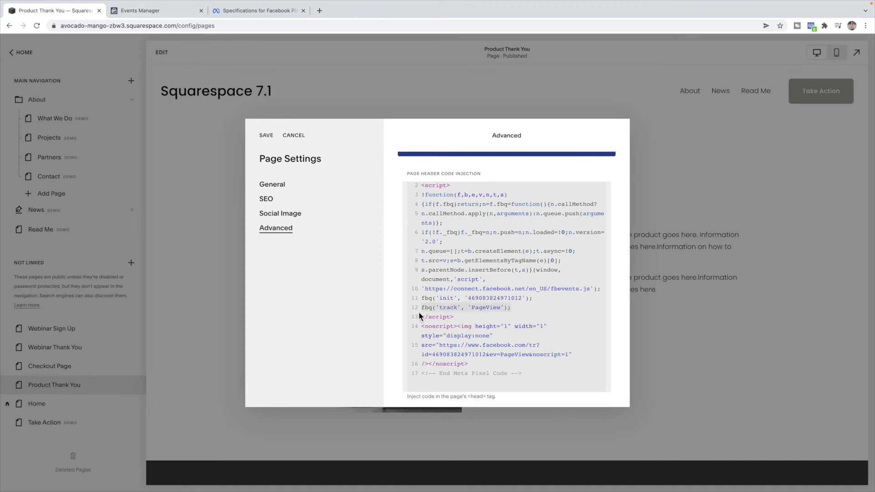
key("super+v")
- Set the Purchase event's value to 97.00 and its currency to CAD, and save the page settings
left_click(544, 308)
key("BackSpace")
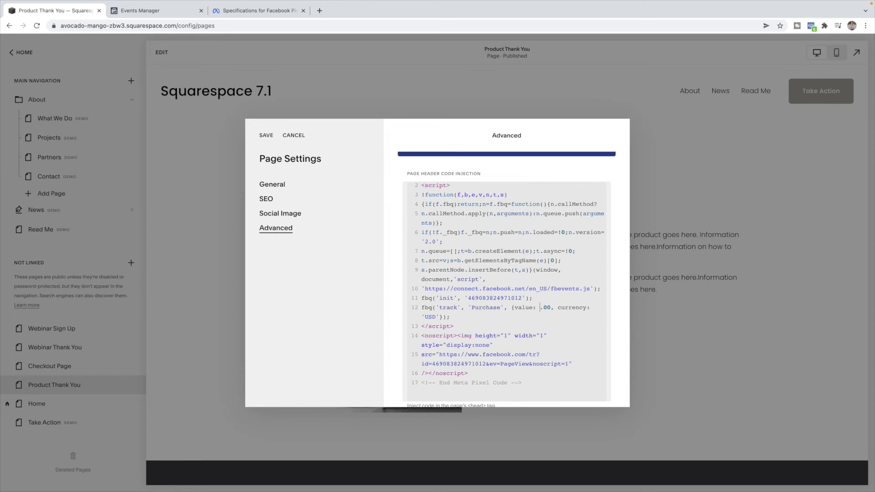
type("97")
left_click_drag(436, 319, 425, 319)
type("CAD")
left_click(267, 135)
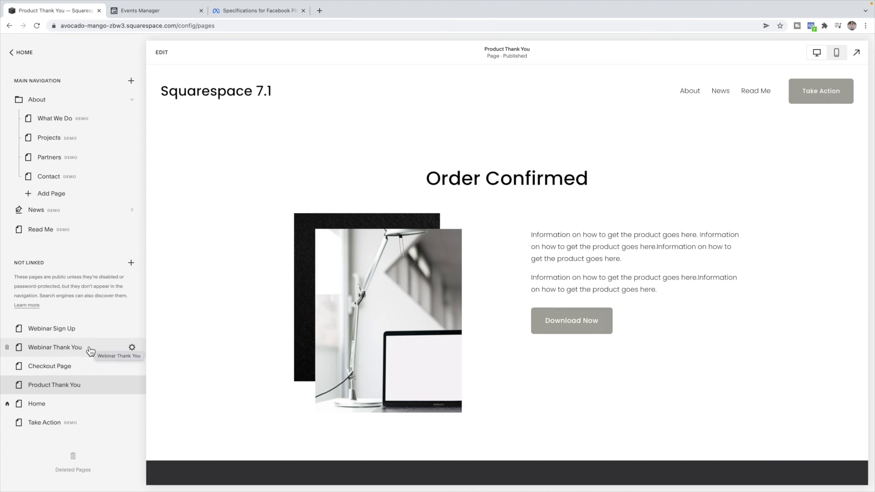
- Check the Webinar Thank You page's SEO settings for the Hide Page from Search Results option, and close the settings
left_click(132, 347)
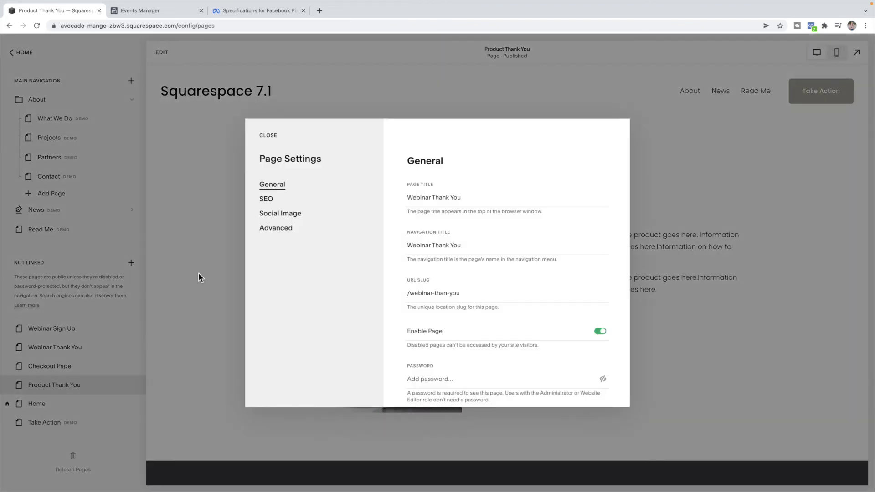
left_click(266, 199)
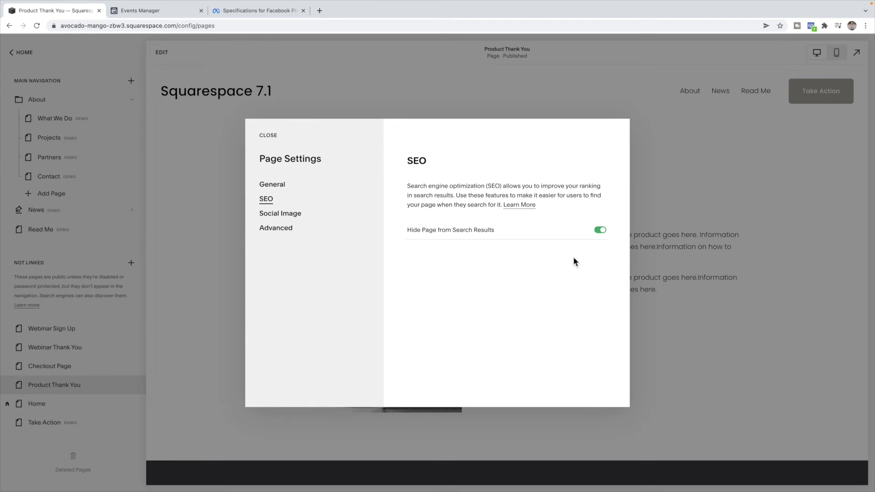
left_click(271, 135)
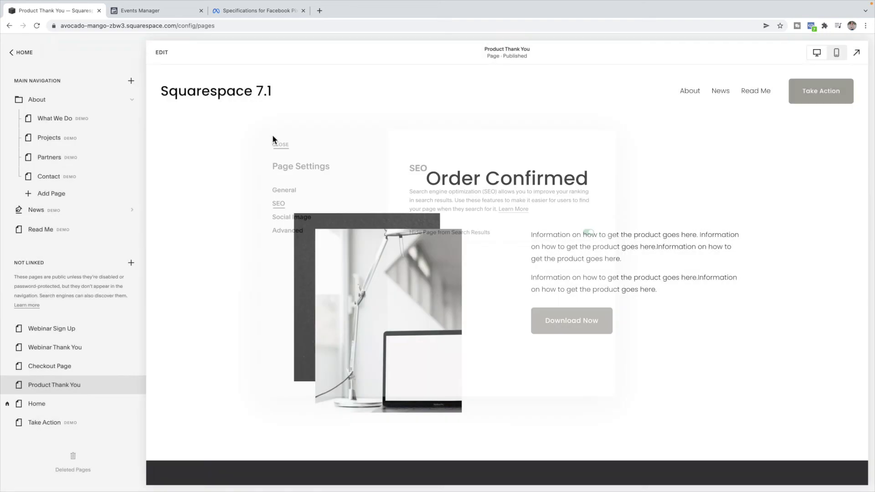
- Complete the remaining pixel onboarding stages in Events Manager, keeping Automatic Advanced Matching on and continuing without the Event Setup Tool or domain verification
left_click(137, 11)
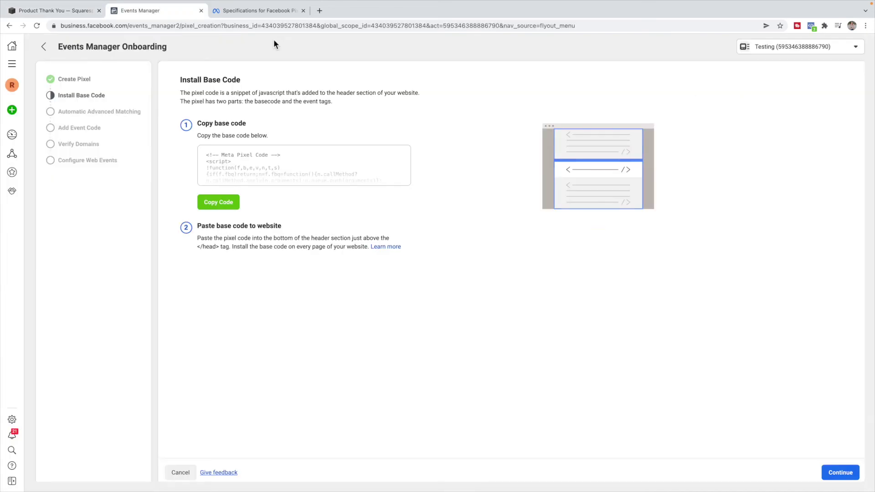
left_click(842, 473)
left_click(843, 473)
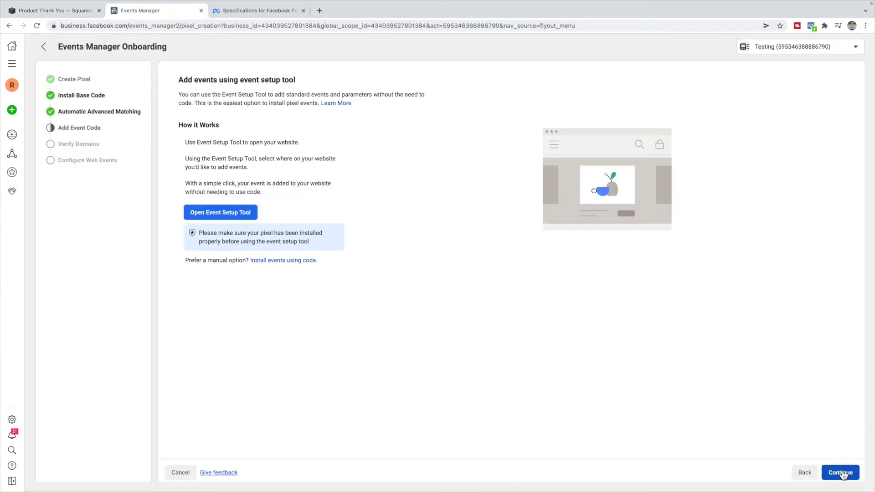
left_click(809, 474)
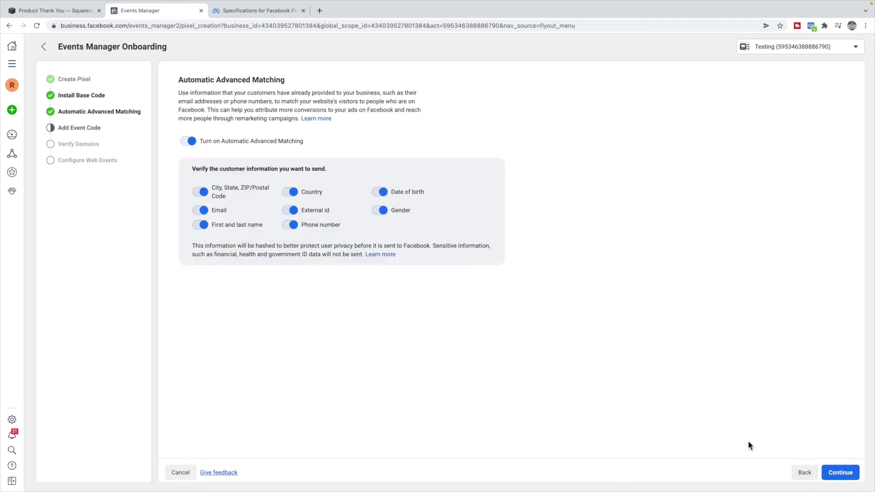
left_click(839, 474)
left_click(847, 476)
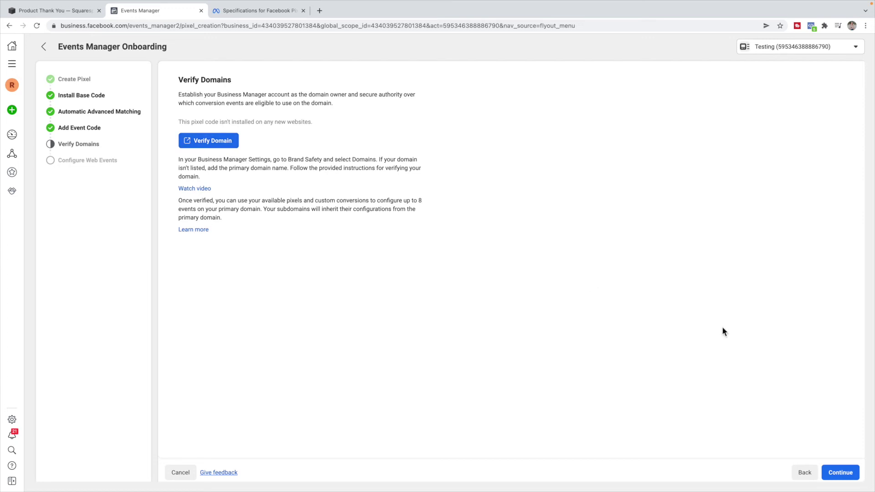
left_click(850, 472)
left_click(850, 473)
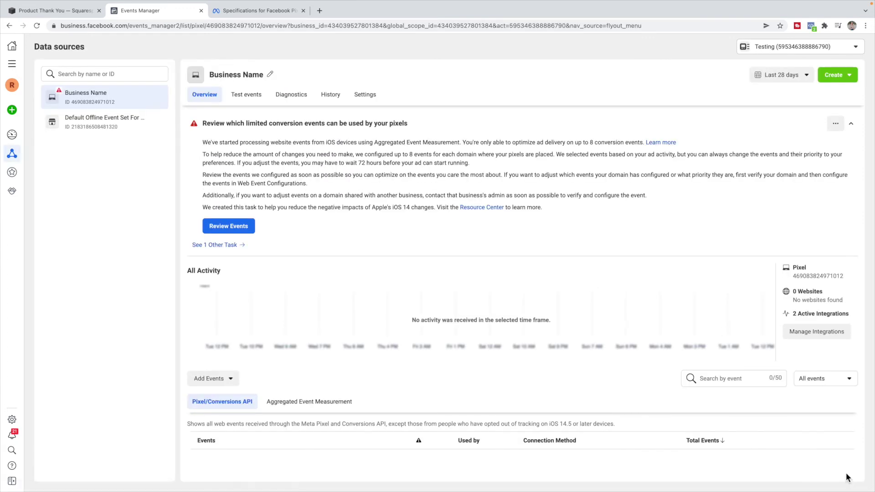
scroll(532, 360, "down", 1)
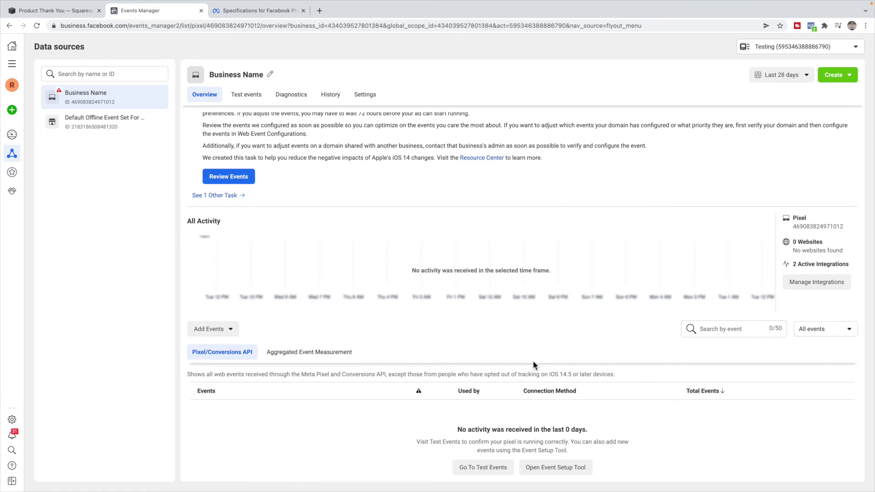
left_click(493, 474)
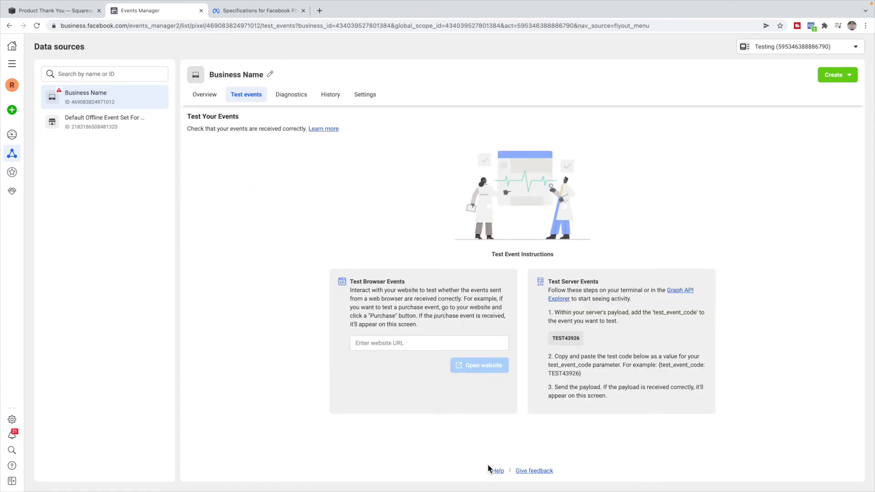
left_click(380, 342)
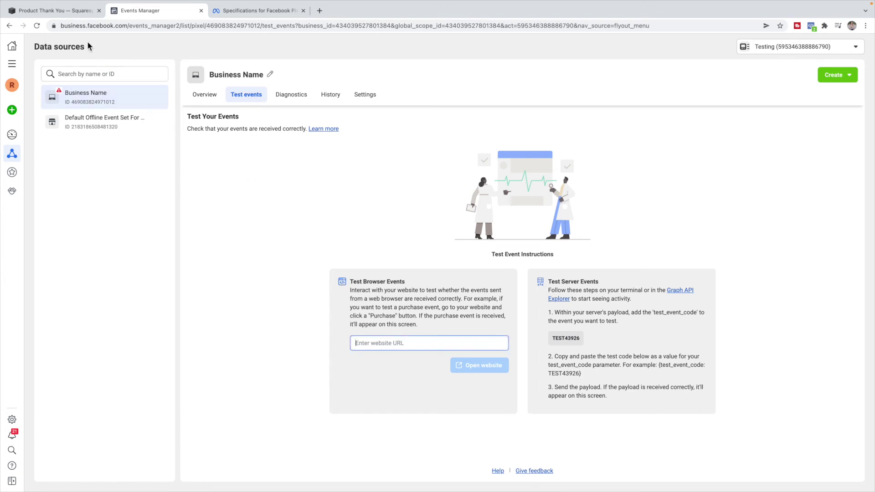
left_click(61, 10)
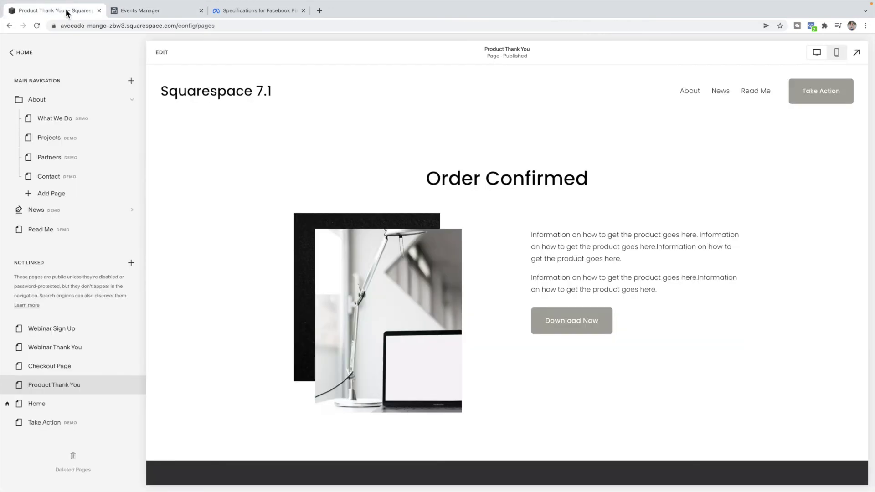
left_click_drag(176, 26, 61, 25)
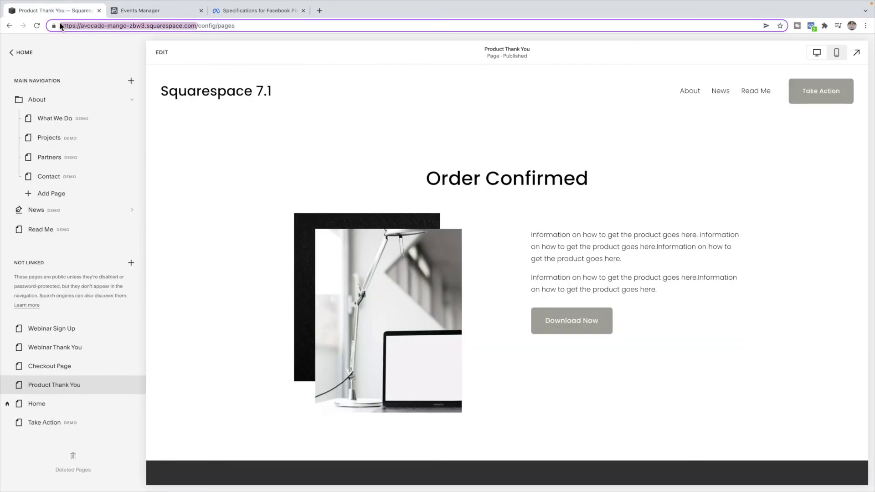
left_click(148, 11)
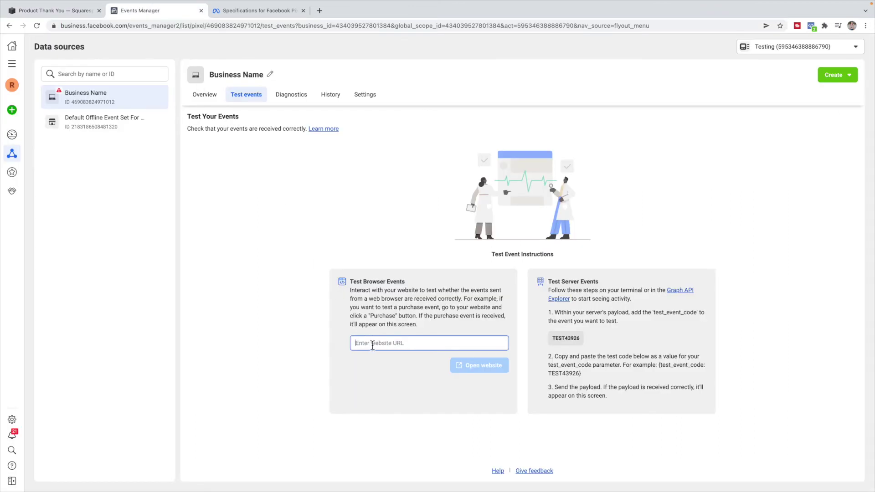
key("ctrl+v")
- Copy the Webinar Thank You page's slug webinar-than-you from its Squarespace settings and append it to the test URL in Events Manager
left_click(64, 10)
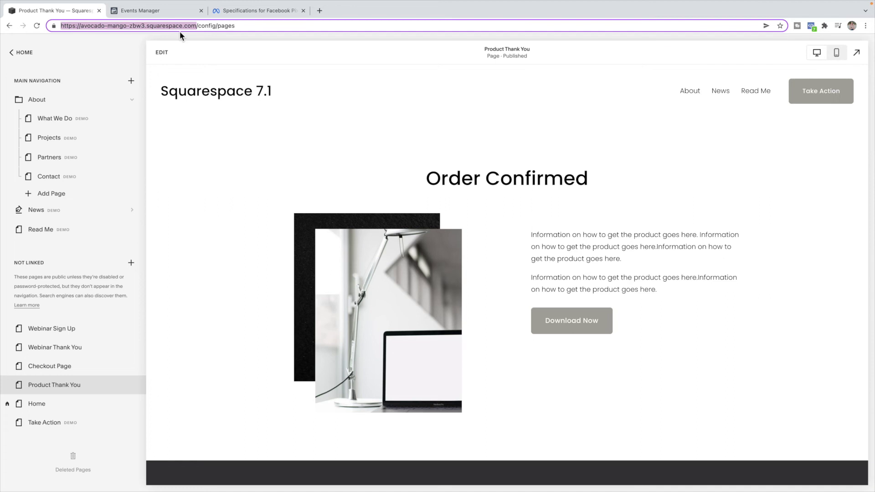
left_click(132, 348)
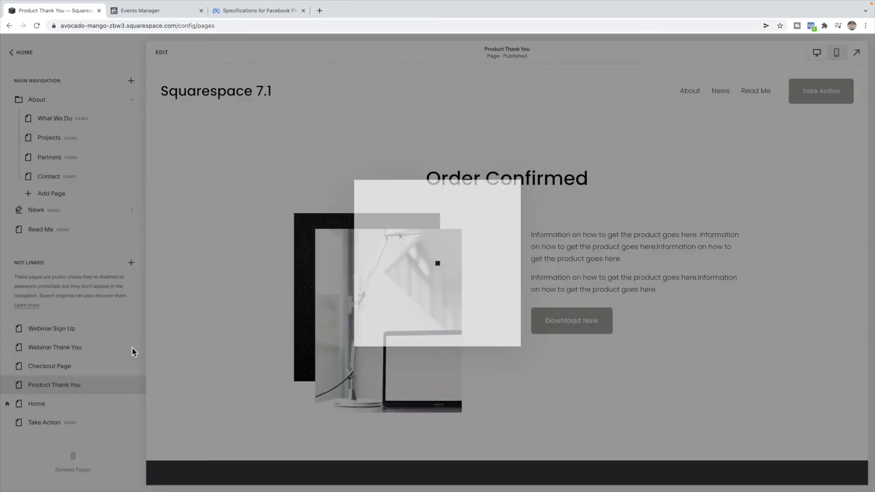
left_click_drag(468, 294, 410, 293)
key("ctrl+c")
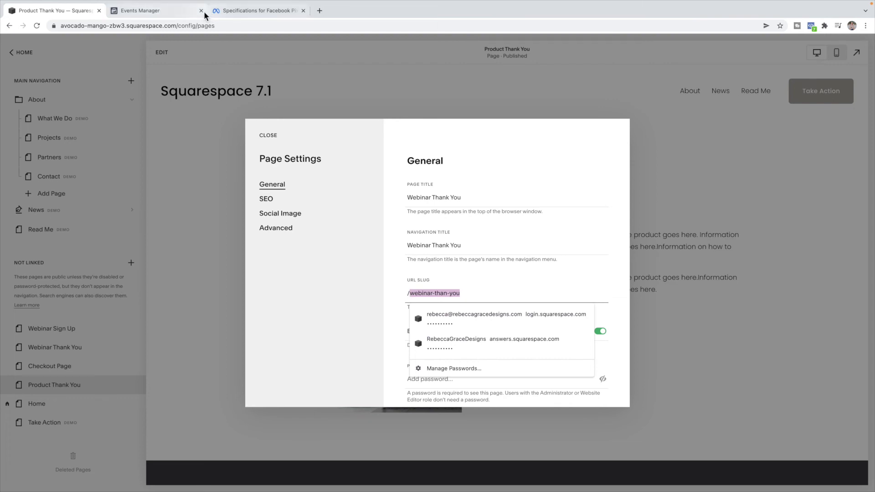
left_click(183, 11)
key("ctrl+v")
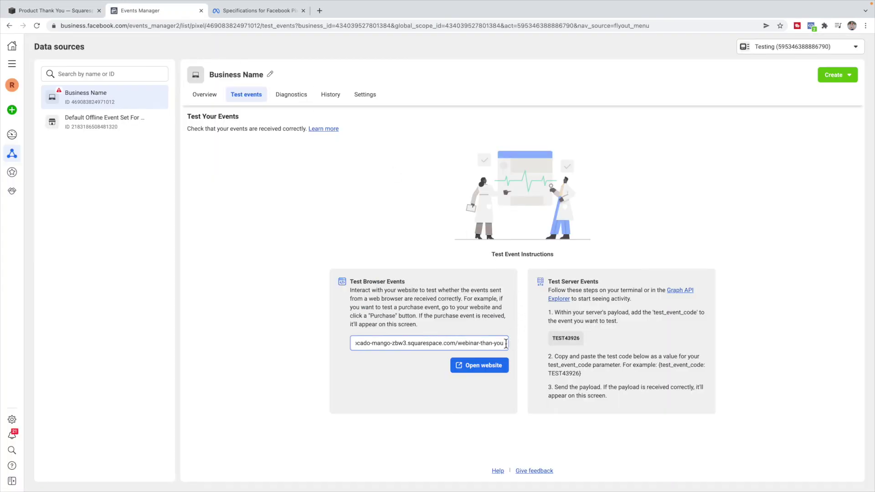
- Launch the Webinar Thank You page from the browser event test and return to Events Manager to check for received events
left_click_drag(506, 343, 332, 343)
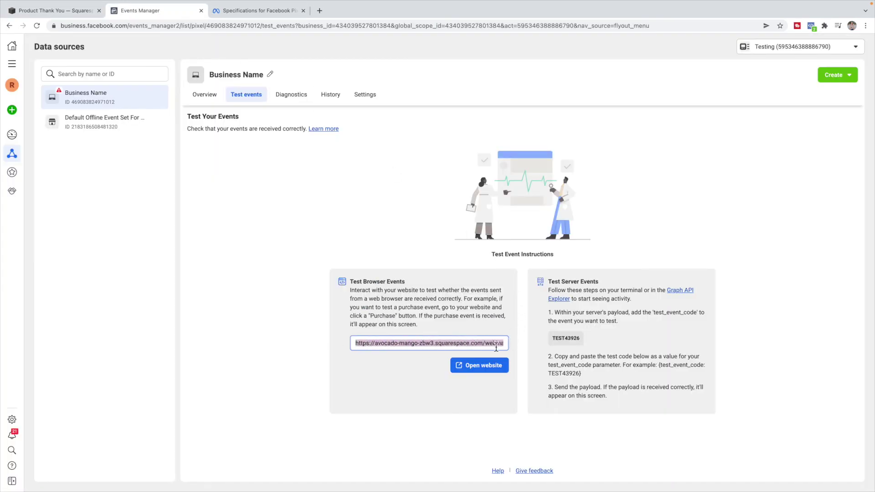
key("ctrl+a")
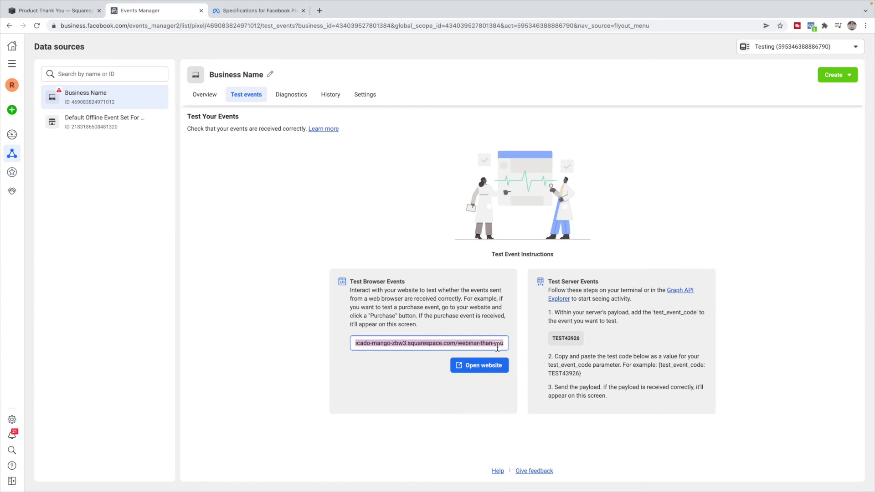
left_click(475, 371)
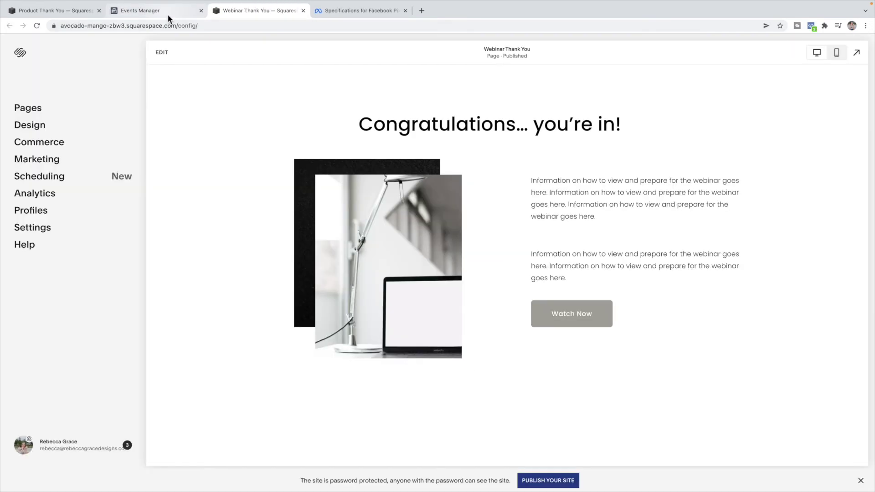
left_click(169, 16)
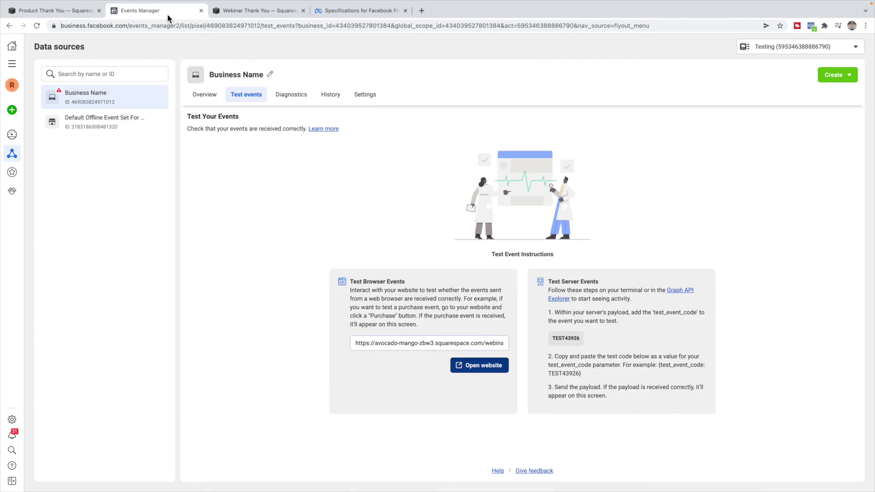
- Check the received test events for the Business Name pixel and review its activity overview
key("ctrl+l")
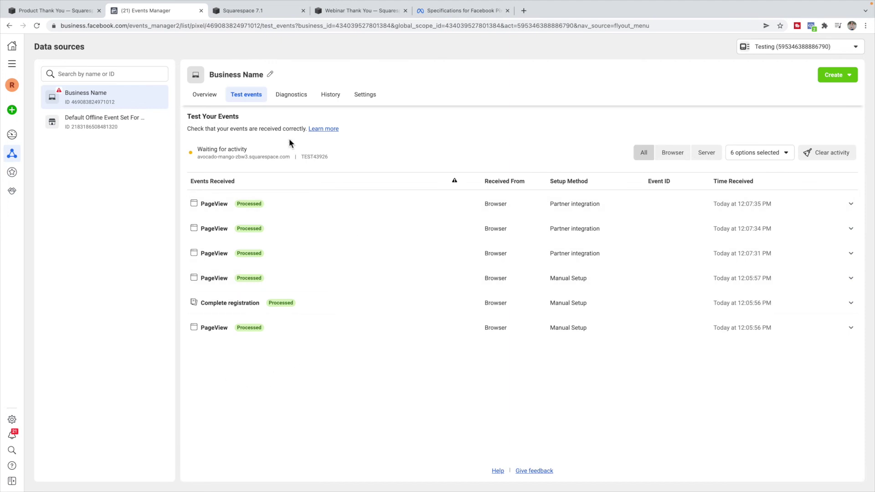
left_click(206, 96)
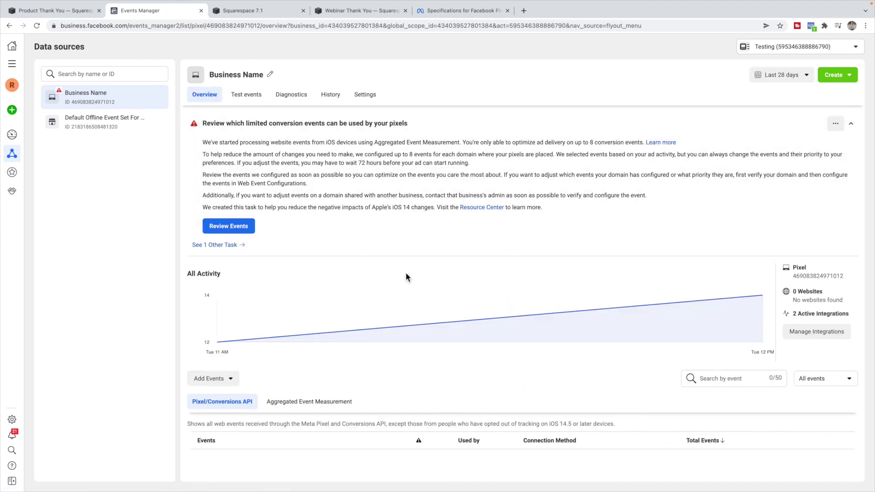
scroll(441, 326, "down", 1)
scroll(441, 325, "up", 1)
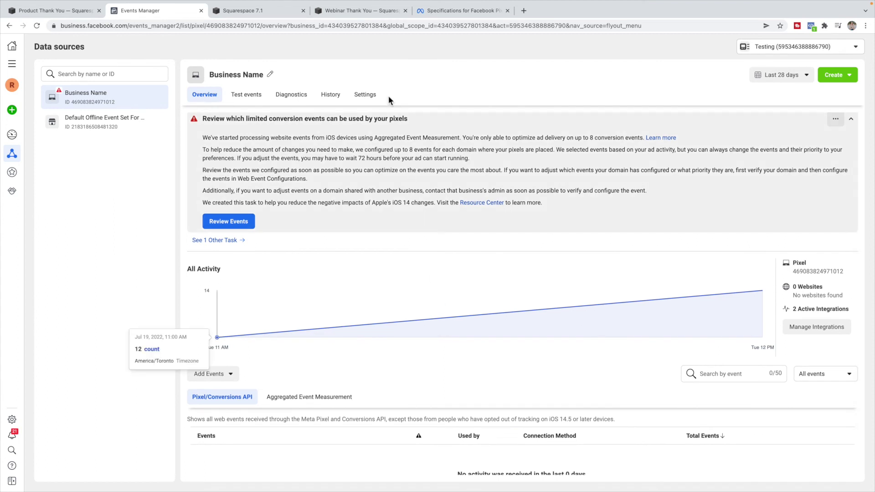
- Examine the Meta Pixel standard events specifications in the Business Help Center, comparing the listed website actions with their event codes
left_click(473, 10)
left_click(484, 212)
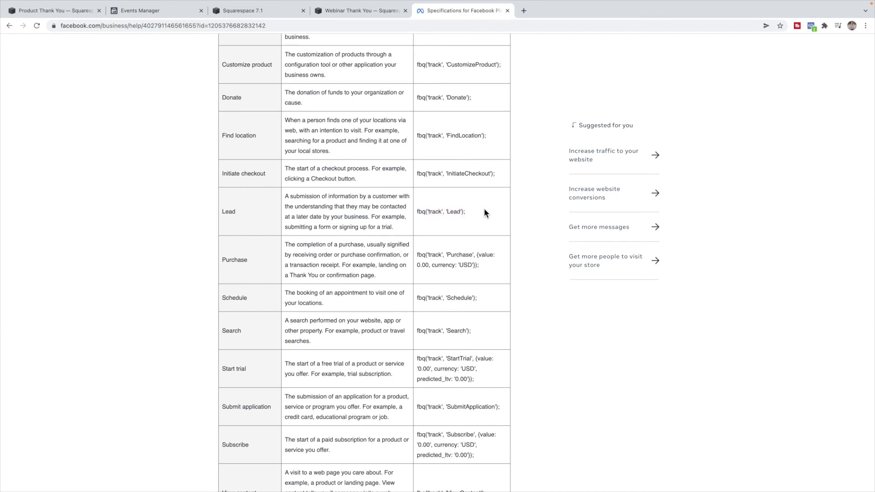
scroll(484, 212, "up", 2)
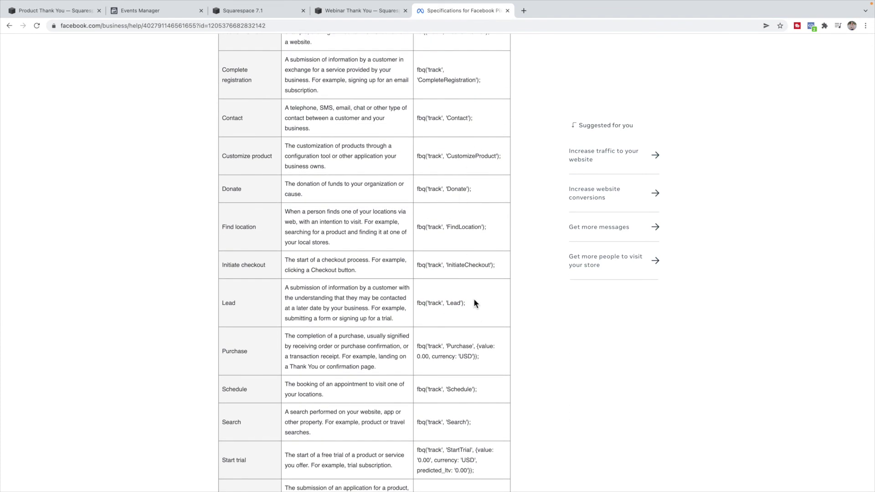
scroll(478, 302, "up", 1)
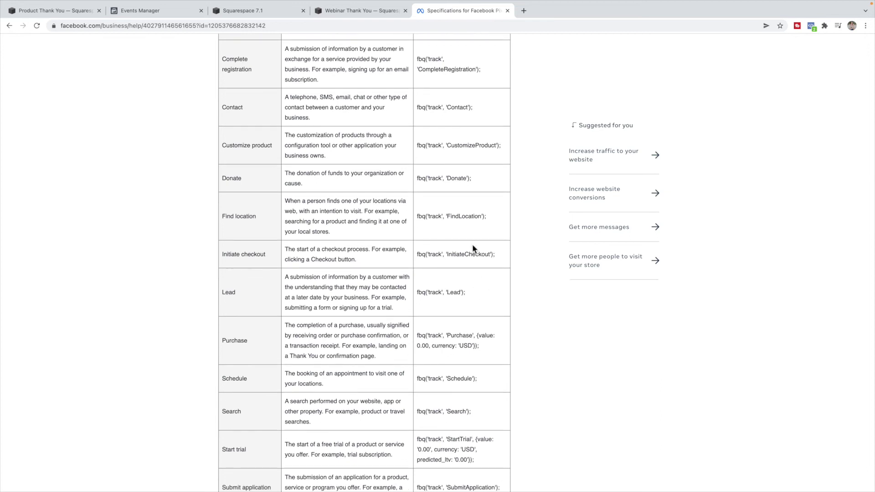
scroll(476, 312, "up", 8)
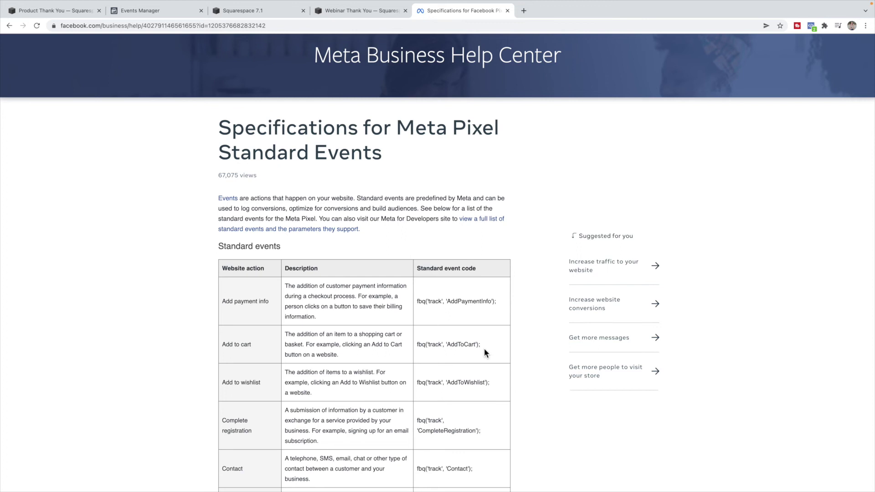
scroll(499, 301, "up", 2)
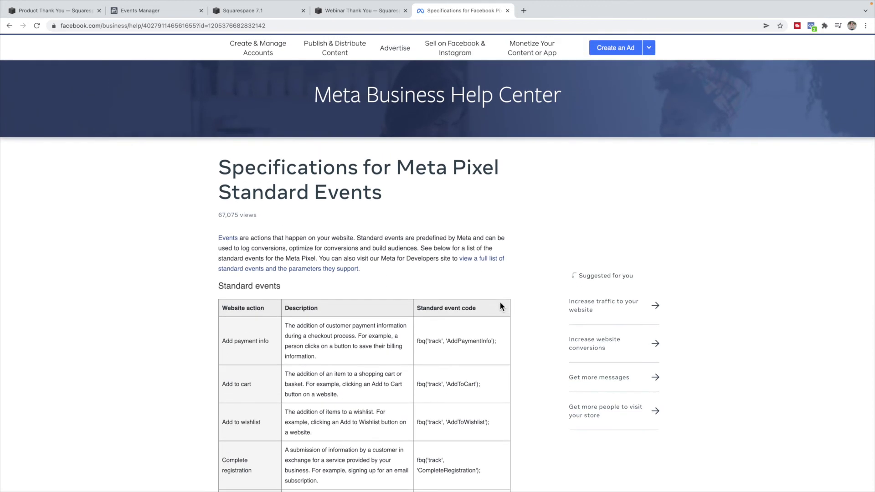
scroll(500, 303, "down", 7)
scroll(499, 302, "down", 2)
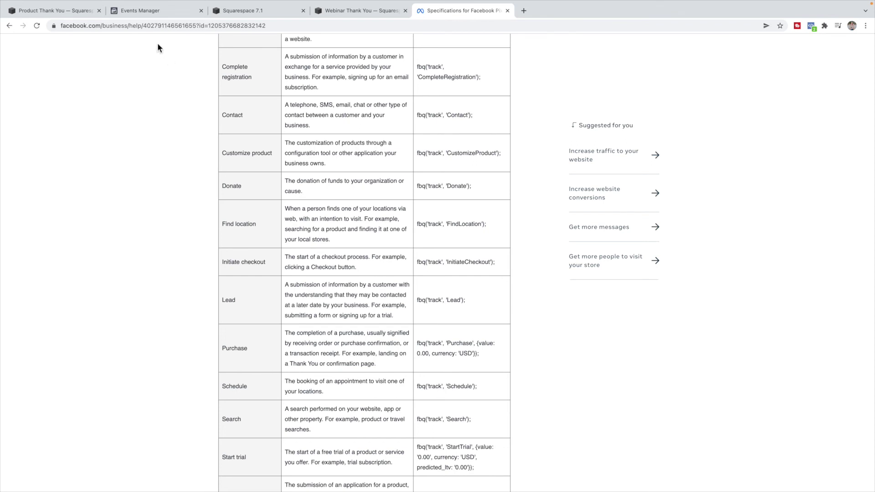
- Start a custom conversion in Events Manager named Sales PageView, keeping All URL traffic as its event
left_click(164, 13)
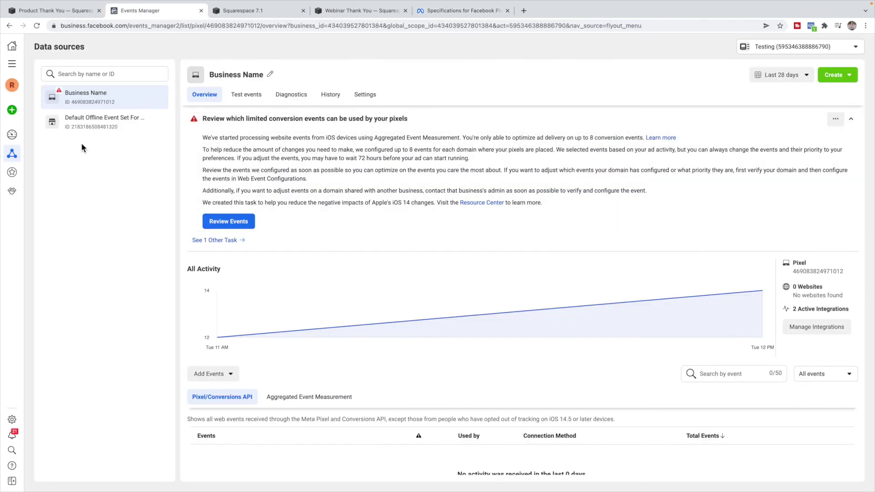
mouse_move(13, 118)
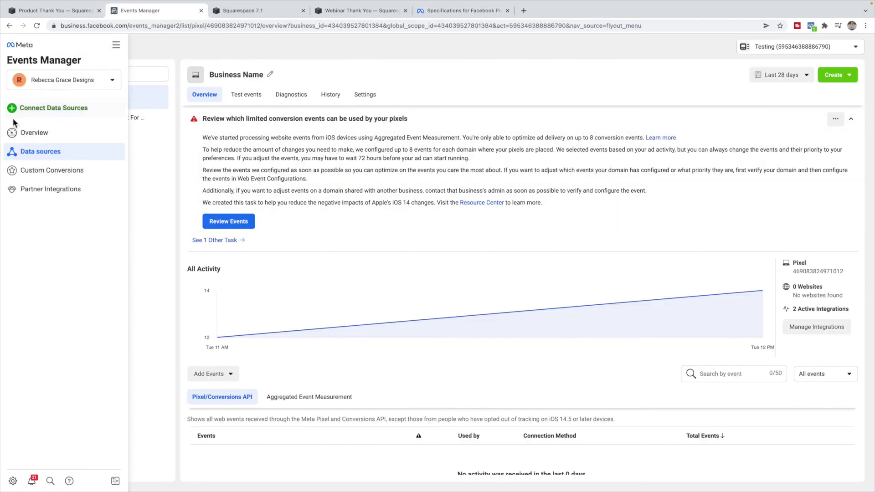
left_click(44, 172)
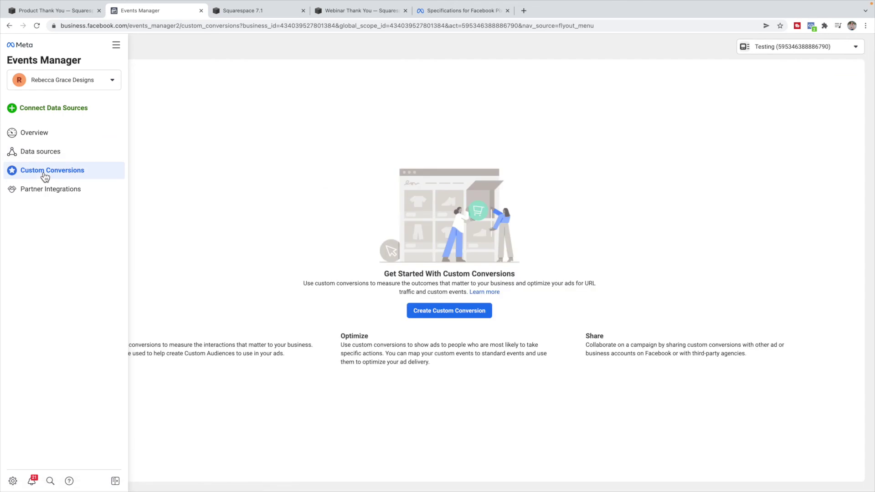
left_click(457, 313)
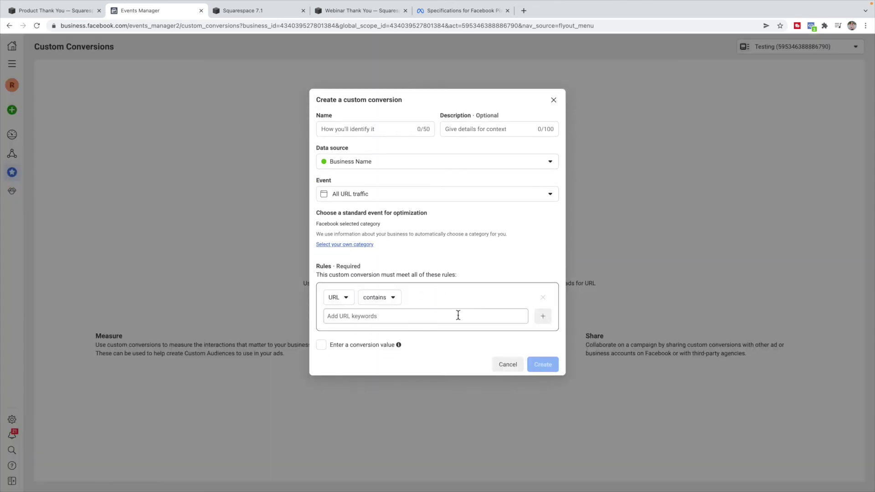
left_click(344, 132)
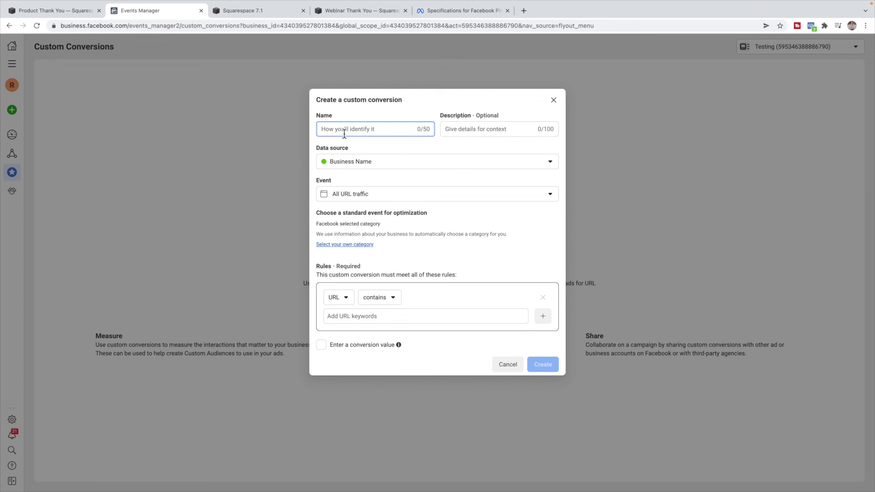
type("Sales PageView")
left_click(477, 130)
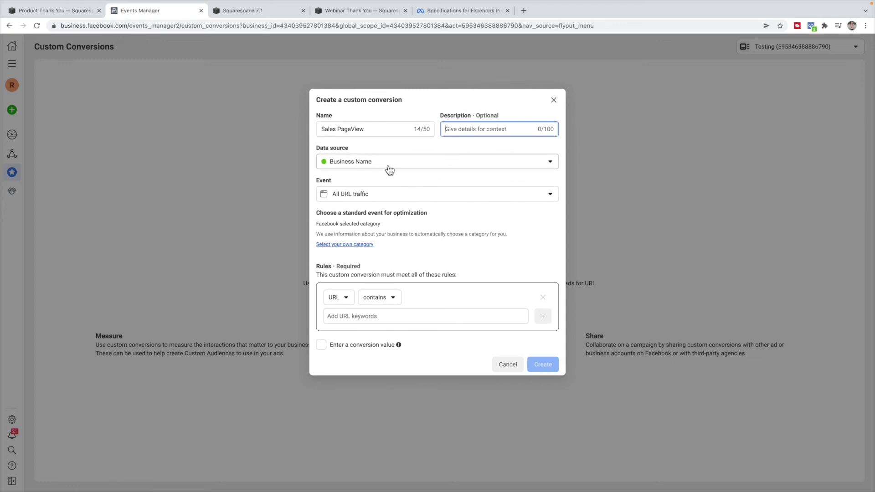
left_click(395, 201)
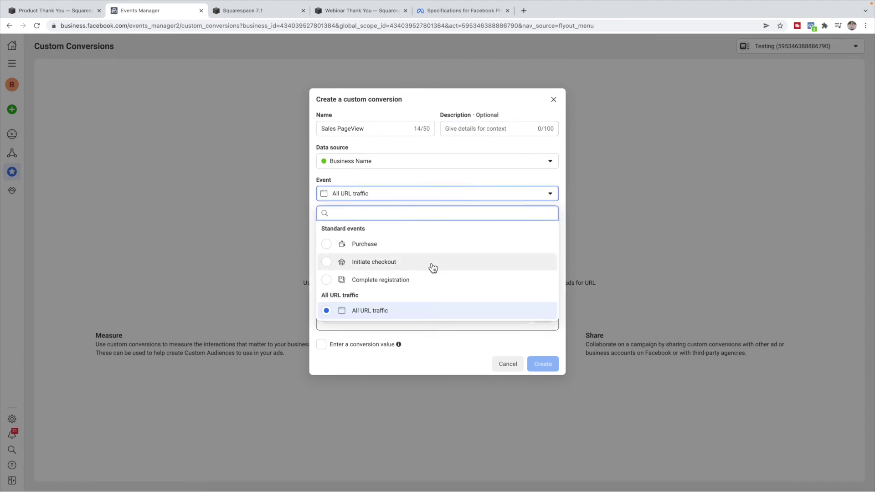
left_click(403, 315)
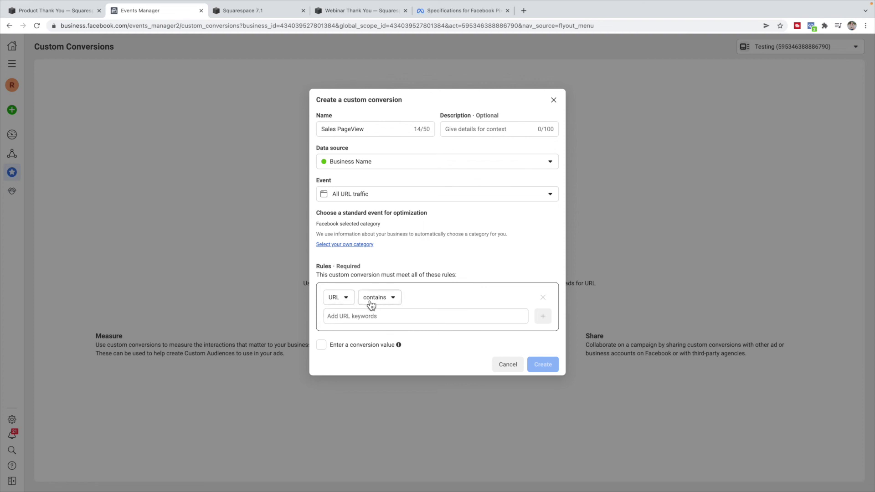
- Set the custom conversion's rule to match URLs containing /sales-page
left_click(359, 318)
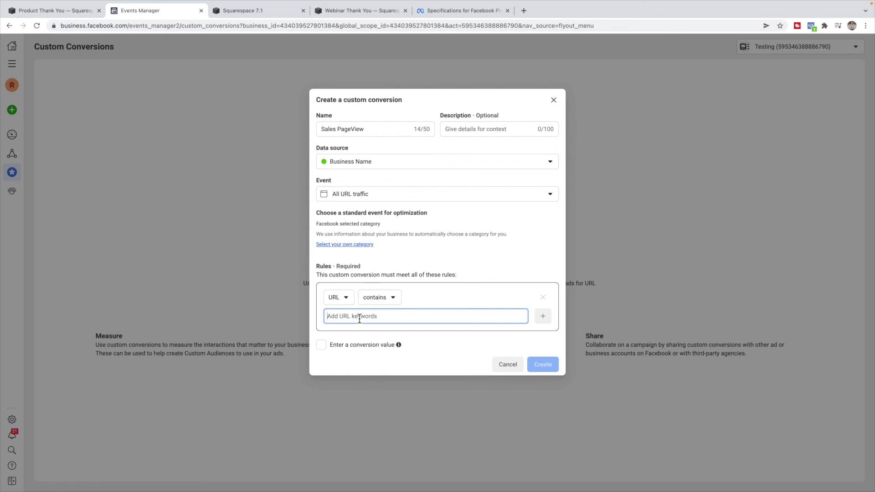
type("/")
type("le")
type("a")
key("BackSpace")
key("BackSpace")
key("BackSpace")
type("sales-page")
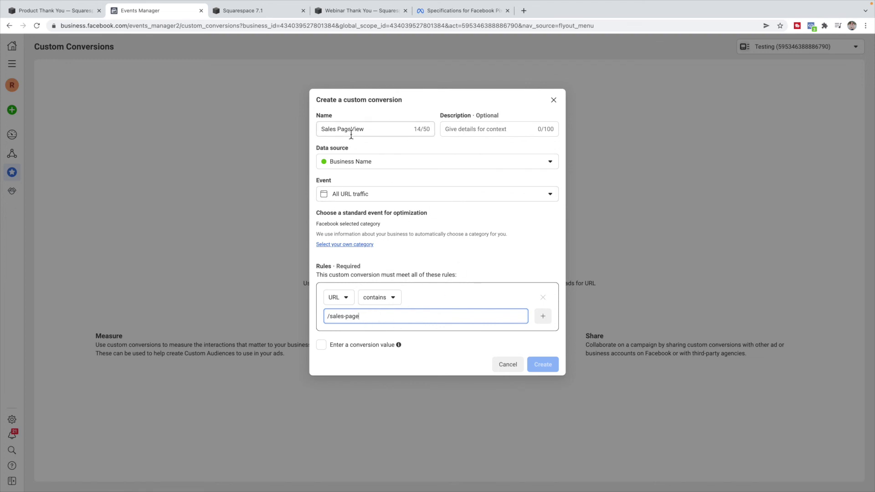
- Create the Sales PageView custom conversion without a conversion value and close the success dialog
left_click(321, 345)
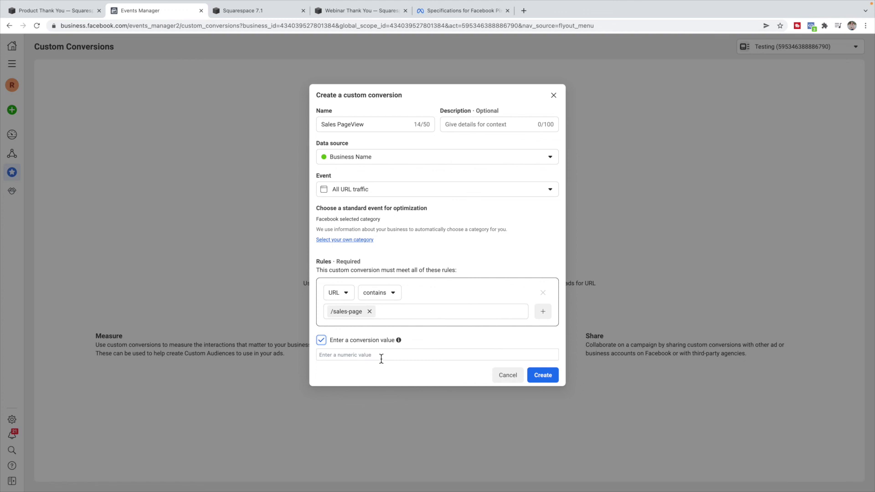
left_click(322, 341)
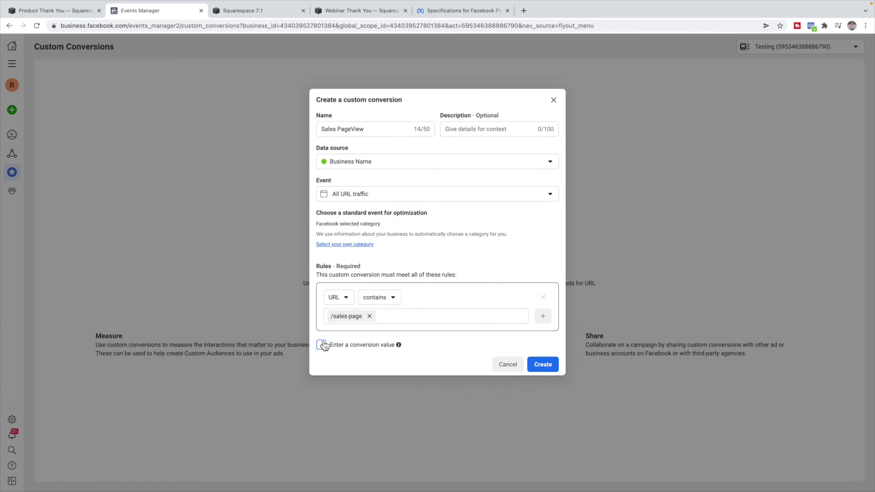
left_click(547, 367)
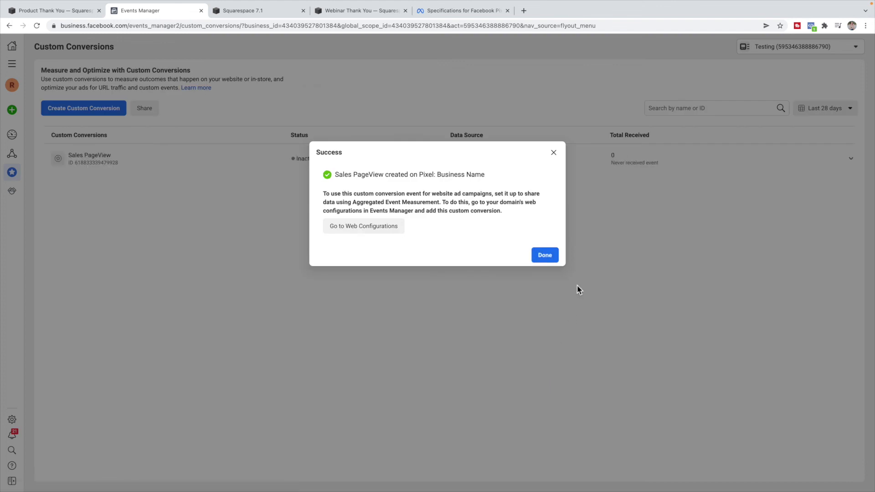
left_click(543, 255)
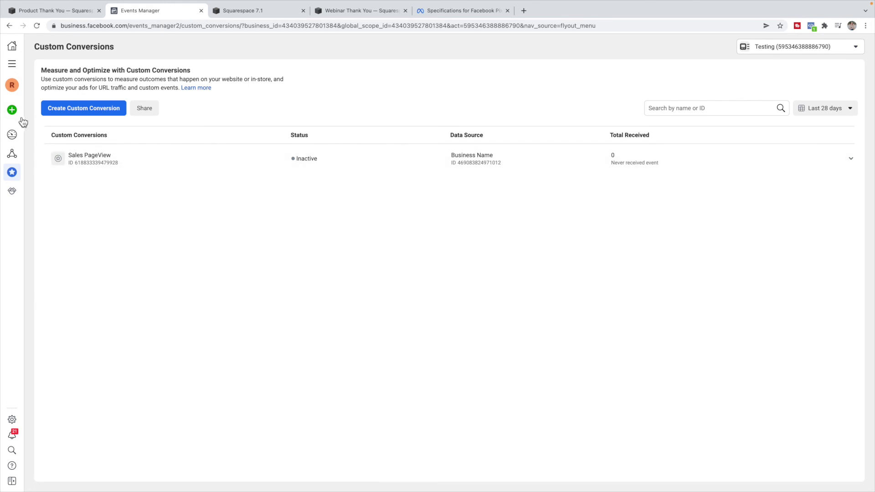
- Inspect the pixel's Aggregated Event Measurement and its web event configurations, and return to the data source overview
mouse_move(19, 117)
left_click(43, 154)
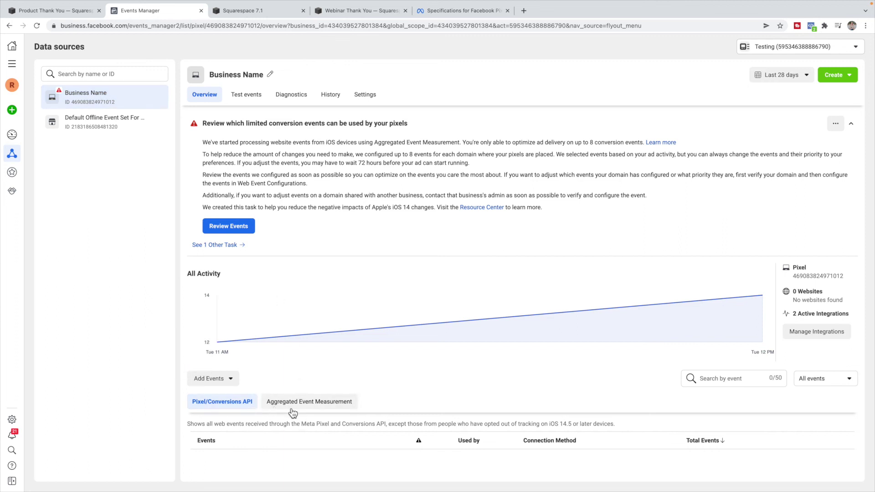
left_click(324, 409)
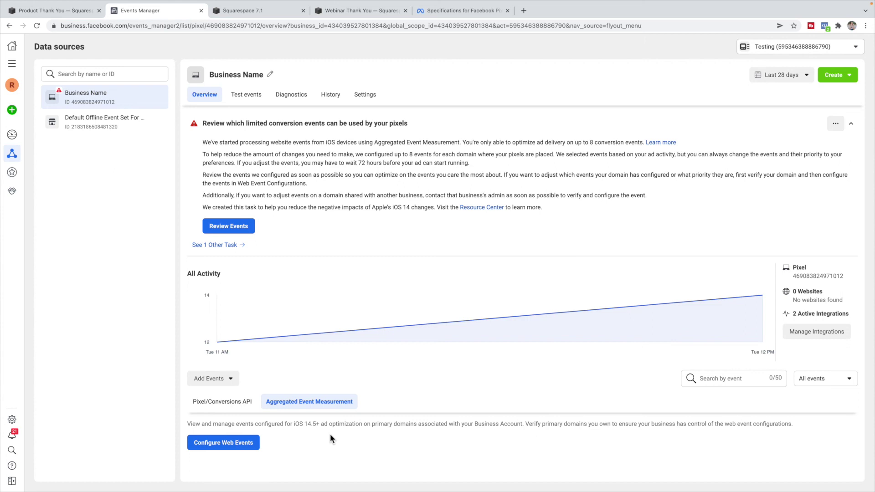
left_click(236, 447)
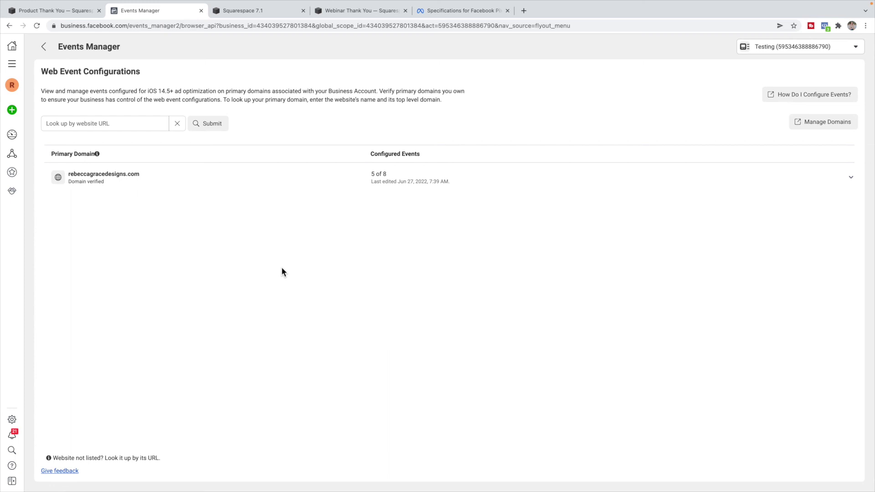
left_click(44, 47)
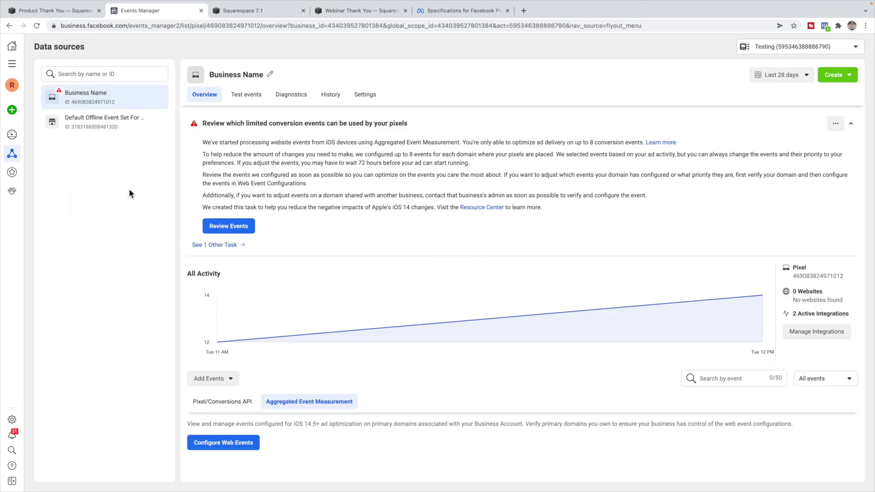